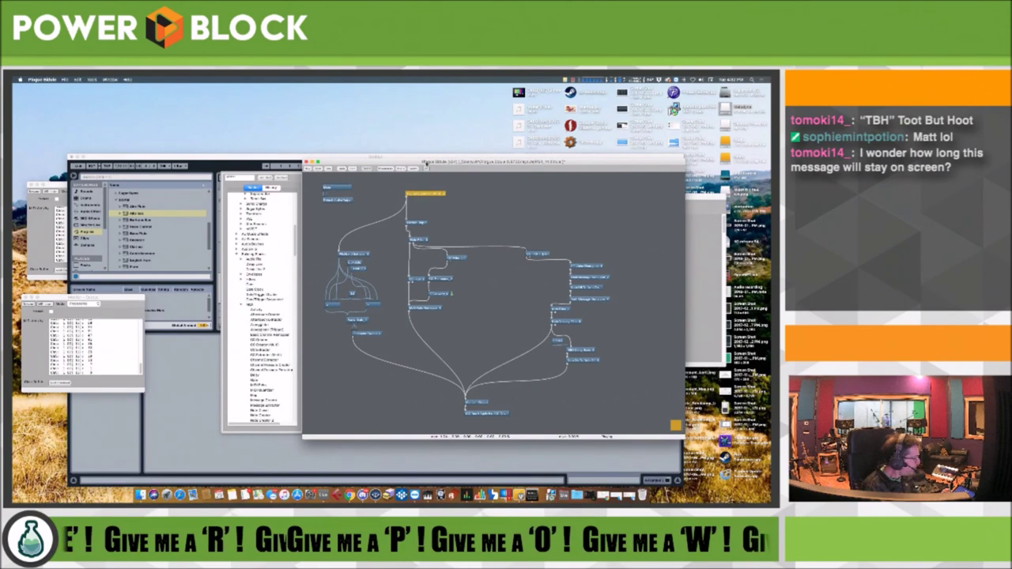
# Move the two modules feeding the middle and right-hand branches up out of the way and disconnect all their cables.
pyautogui.moveTo(424, 159); pyautogui.dragTo(411, 146)
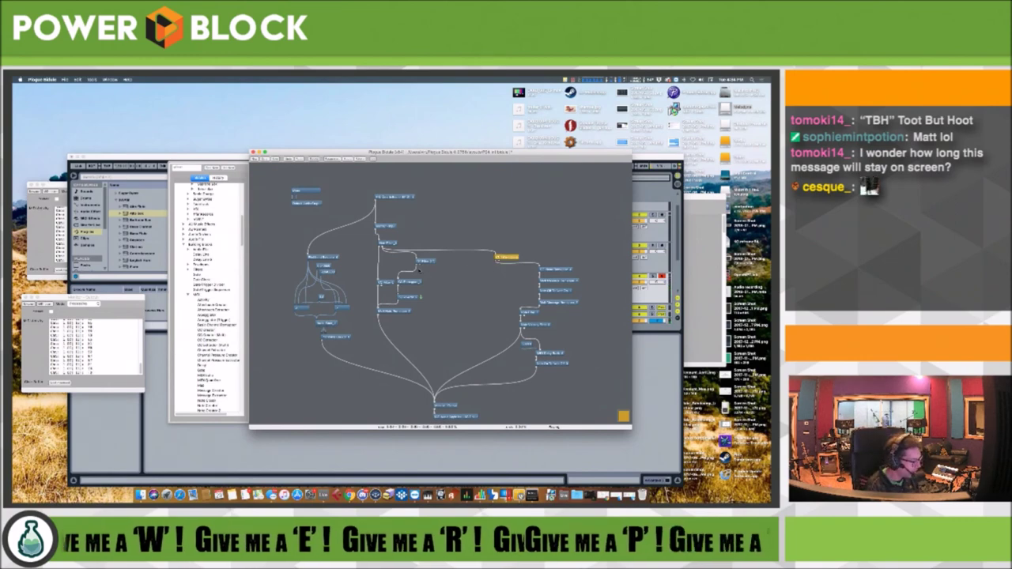
pyautogui.press('Delete')
pyautogui.press('super+z')
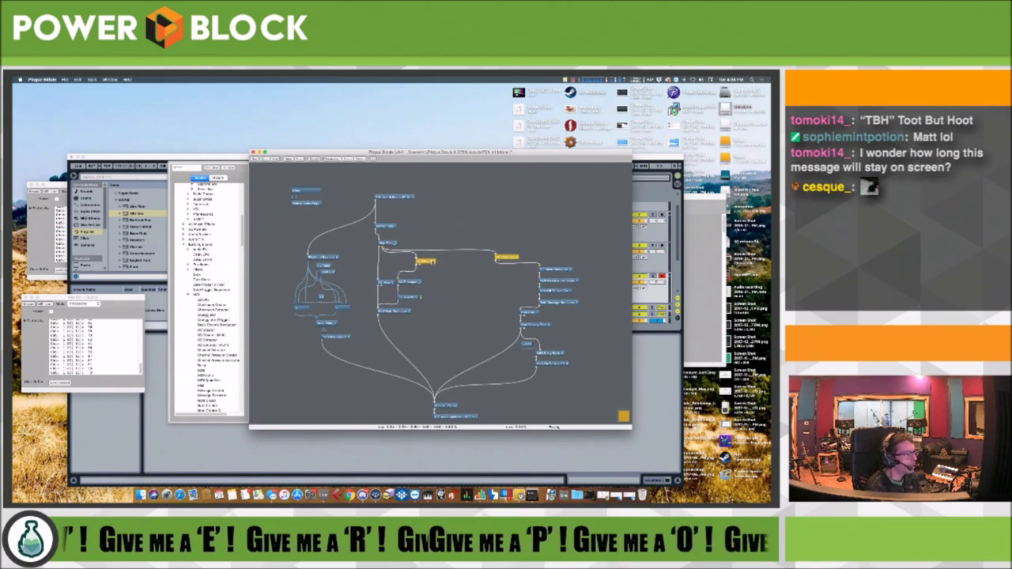
pyautogui.moveTo(432, 261); pyautogui.dragTo(508, 209)
pyautogui.click(466, 263)
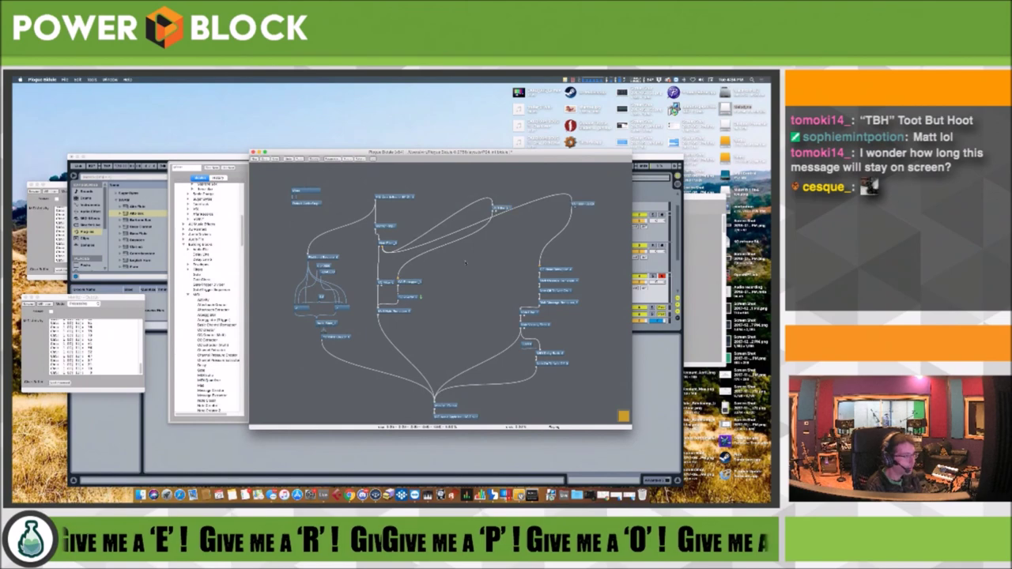
pyautogui.moveTo(465, 262)
pyautogui.mouseDown()
pyautogui.moveTo(526, 223)
pyautogui.moveTo(588, 249)
pyautogui.mouseUp()
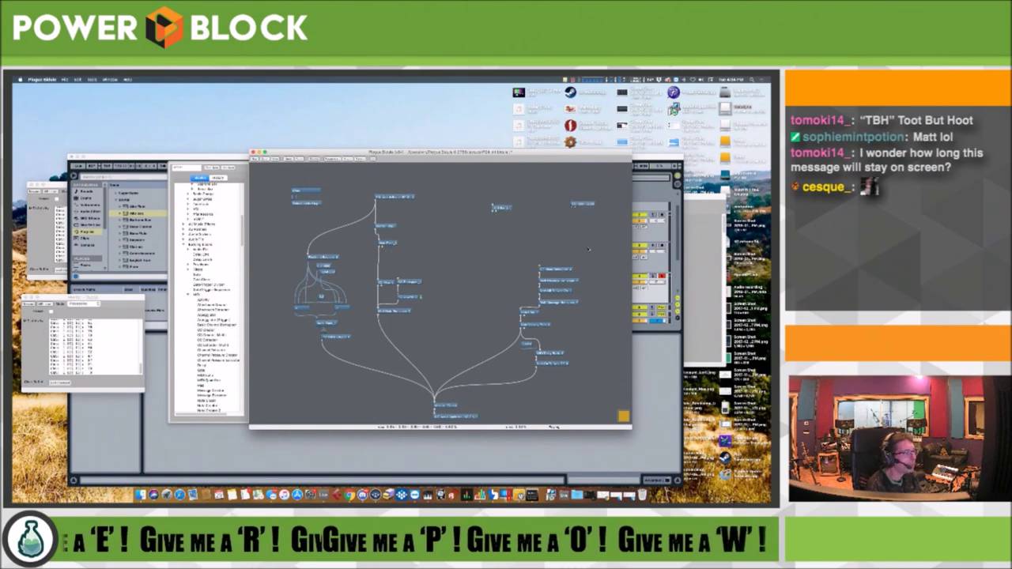
pyautogui.rightClick(439, 234)
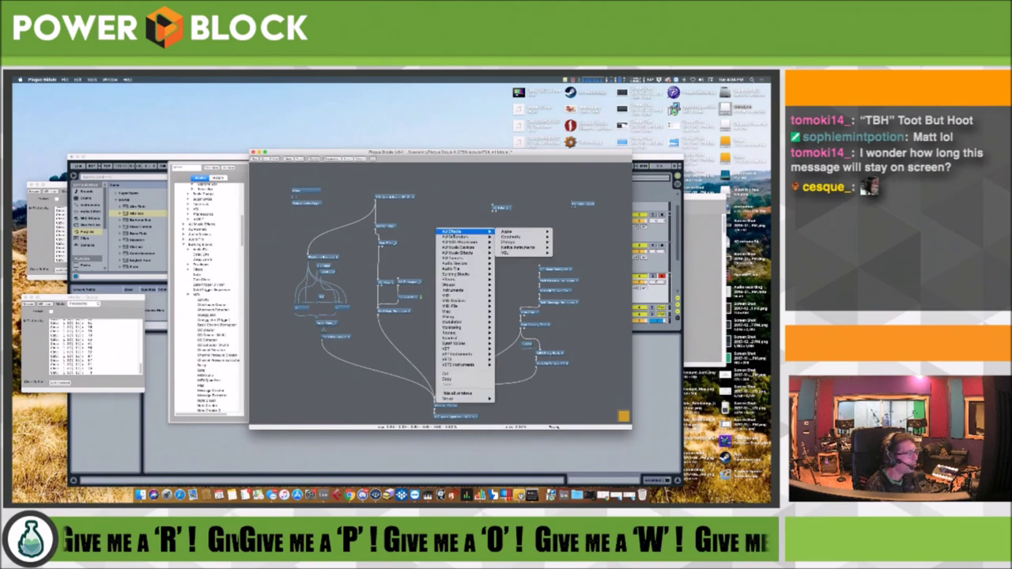
pyautogui.click(418, 253)
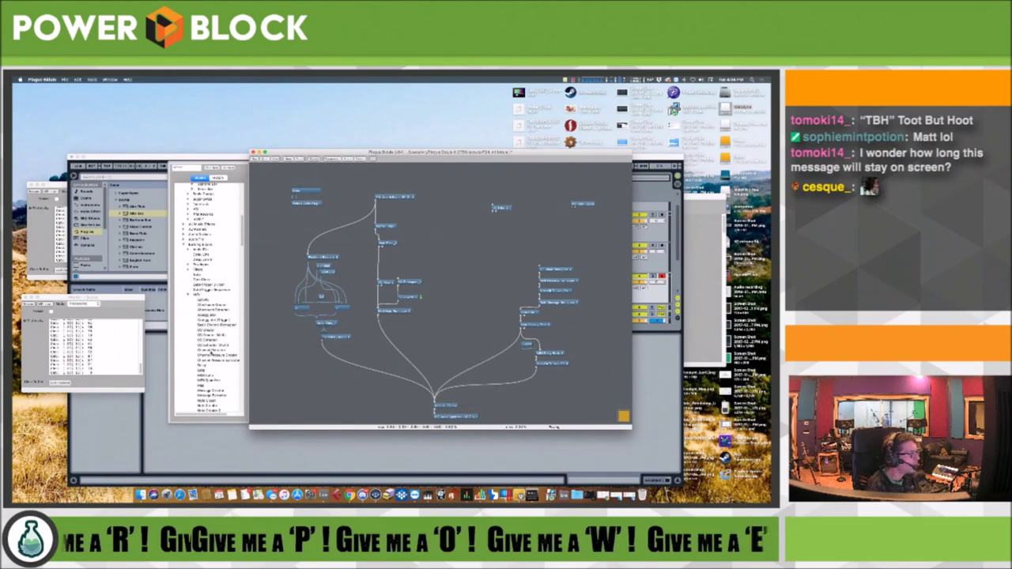
pyautogui.scroll(-5, 218, 250)
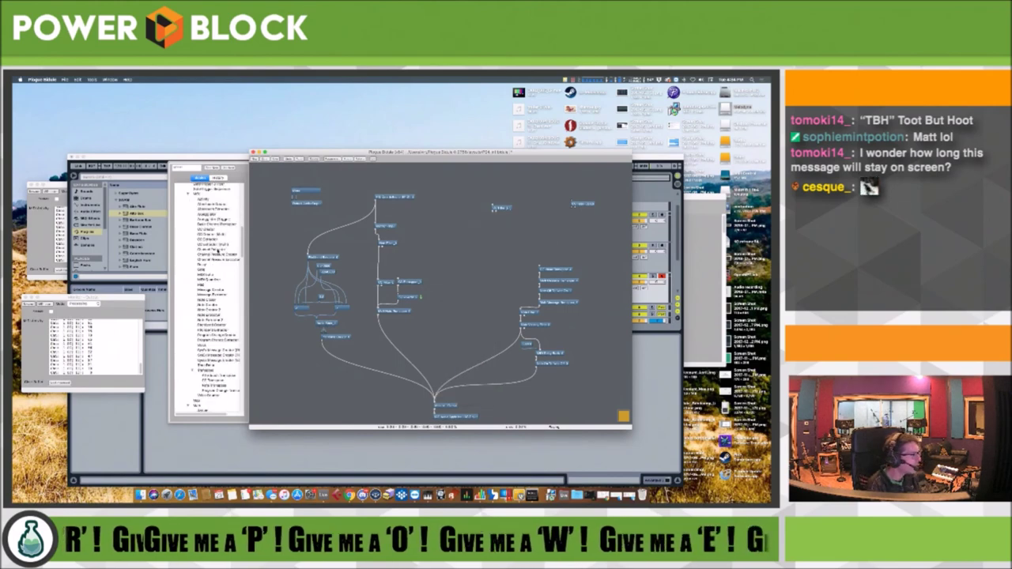
pyautogui.moveTo(211, 237); pyautogui.dragTo(422, 234)
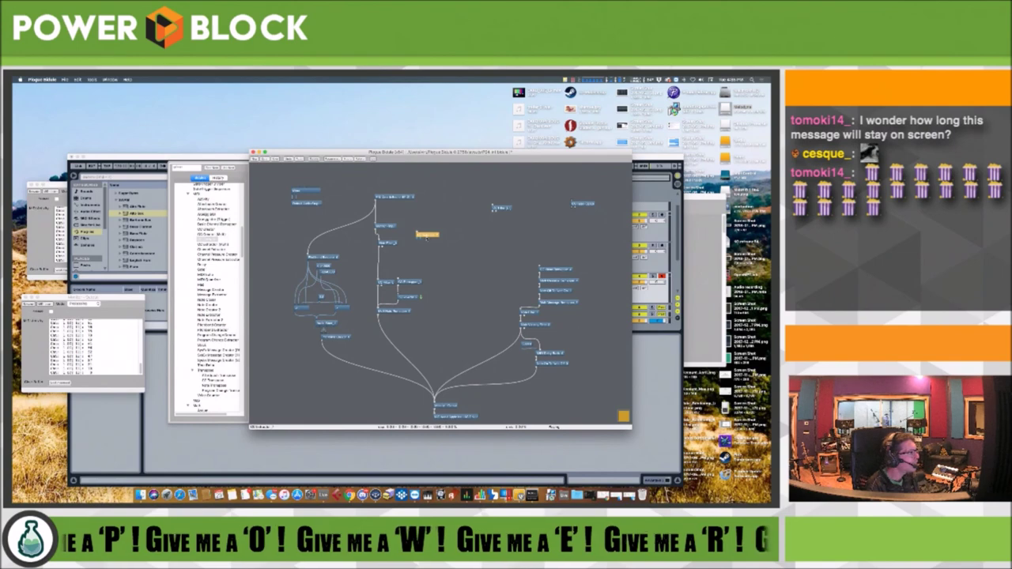
pyautogui.press('Delete')
pyautogui.click(204, 245)
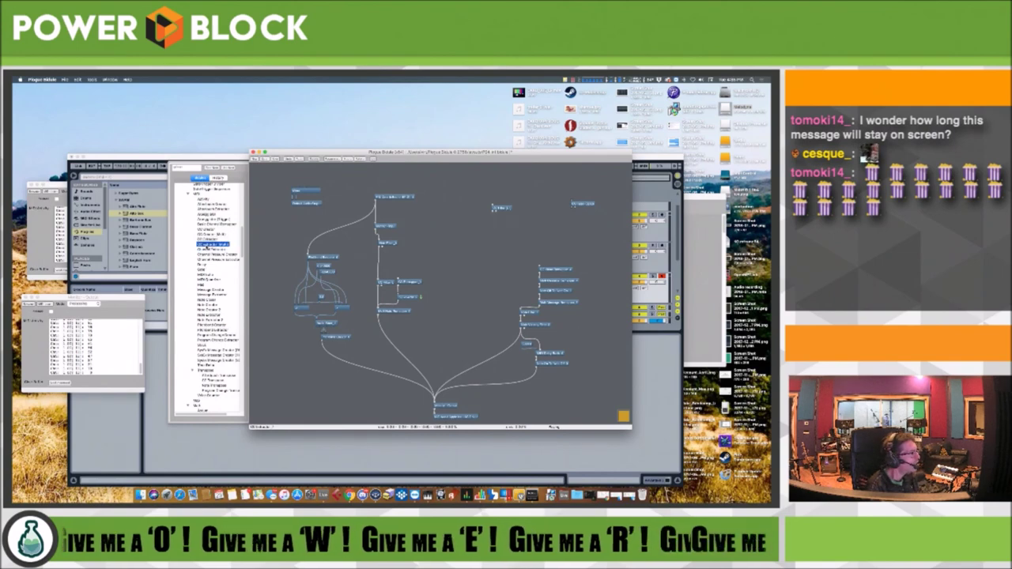
pyautogui.moveTo(203, 245); pyautogui.dragTo(424, 233)
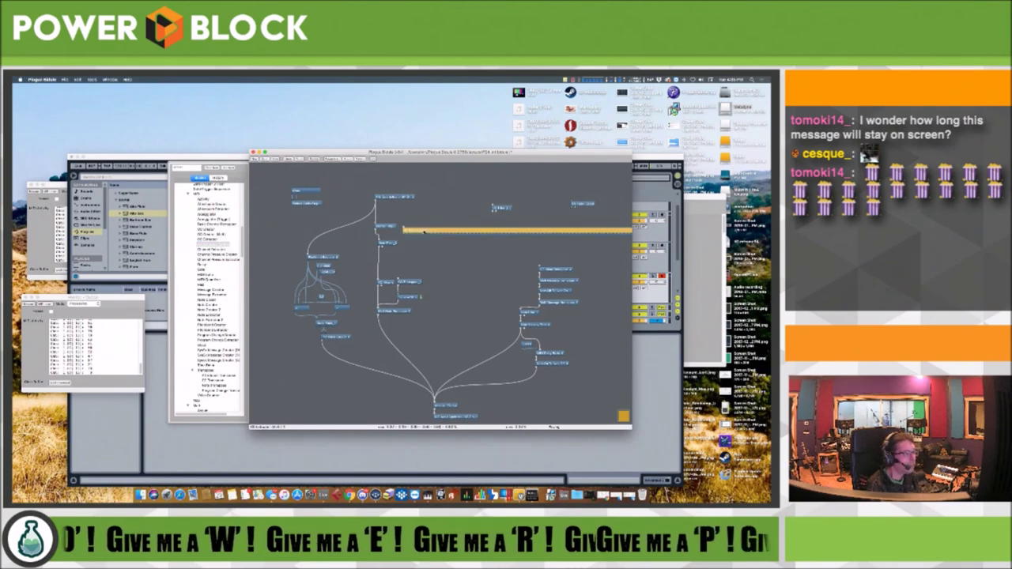
pyautogui.click(453, 417)
pyautogui.moveTo(631, 427)
pyautogui.mouseDown()
pyautogui.moveTo(770, 427)
pyautogui.moveTo(635, 427)
pyautogui.mouseUp()
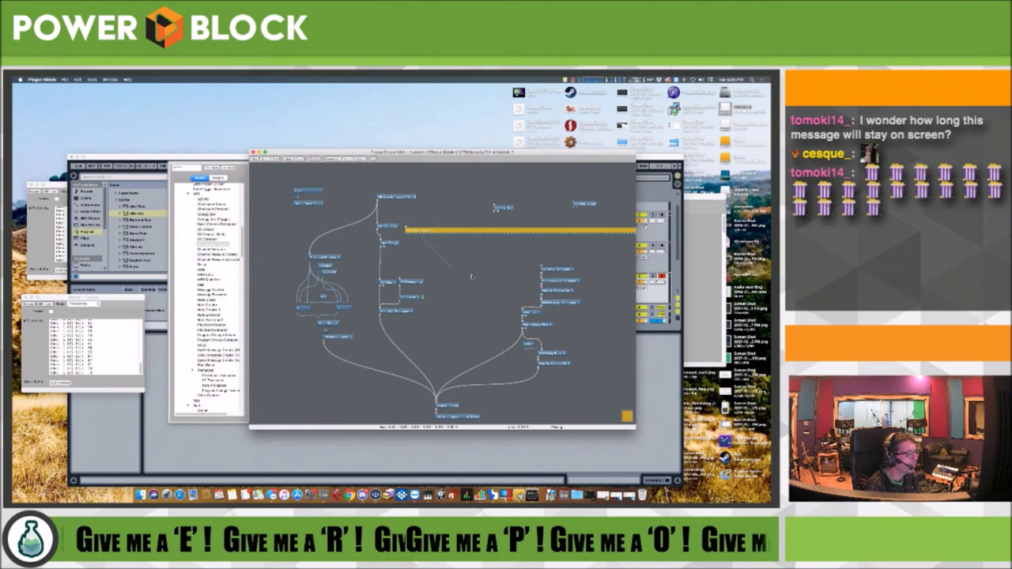
pyautogui.click(558, 272)
pyautogui.click(476, 257)
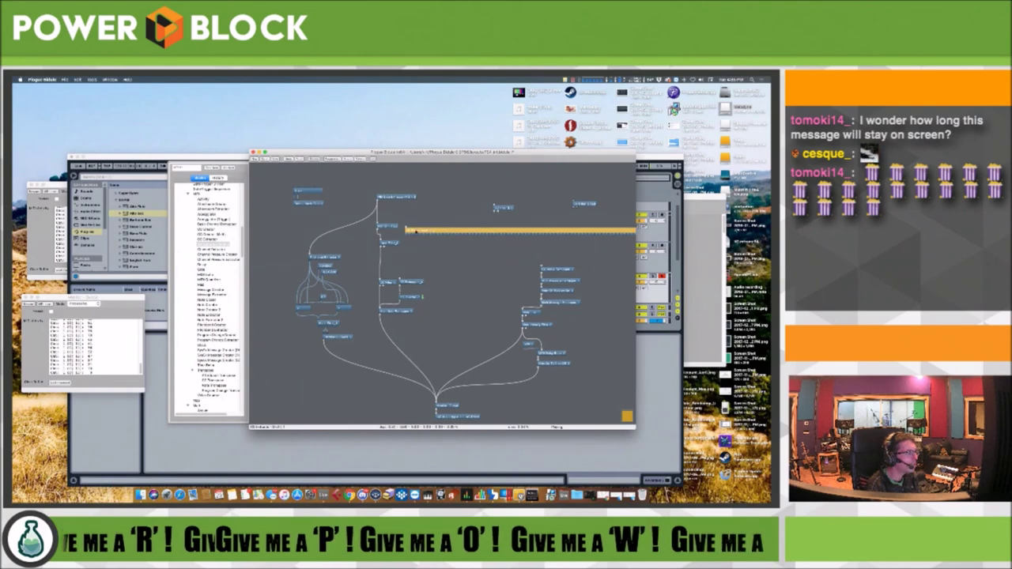
pyautogui.press('Delete')
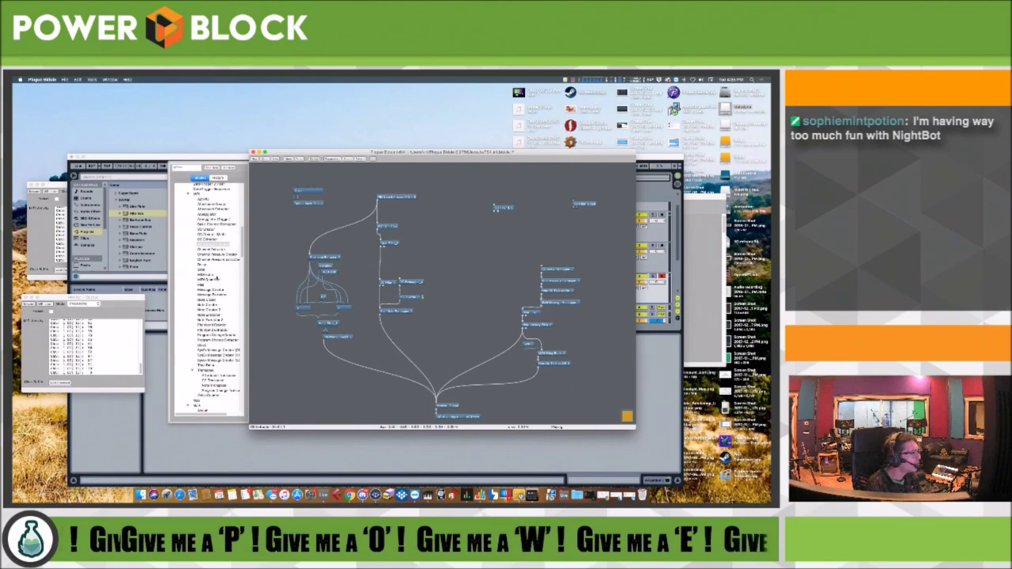
# Find the wide multi-output CC module in the MIDI group and place it beside the main chain on the canvas.
pyautogui.doubleClick(179, 168)
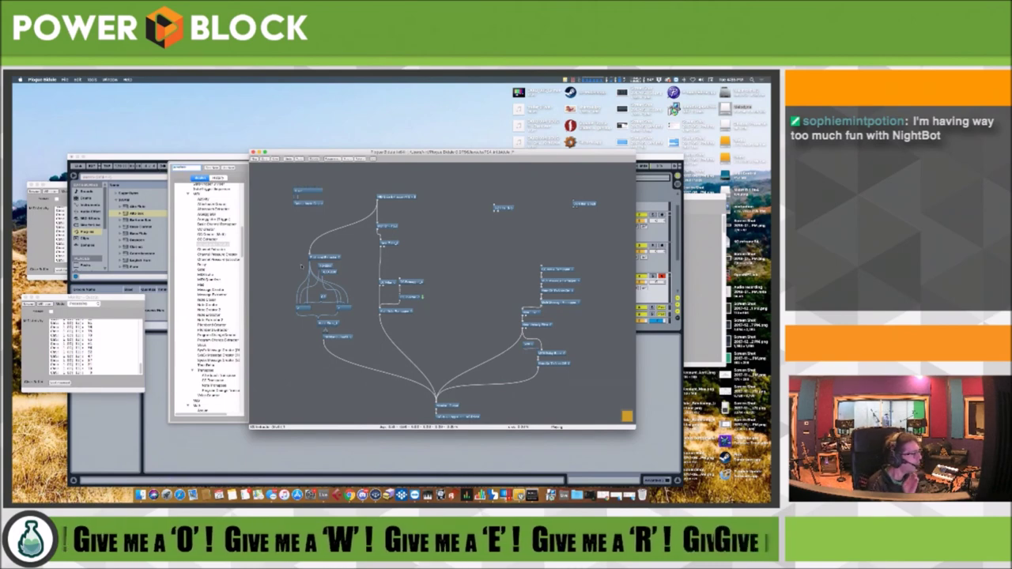
pyautogui.scroll(-5, 209, 296)
pyautogui.scroll(-2, 204, 399)
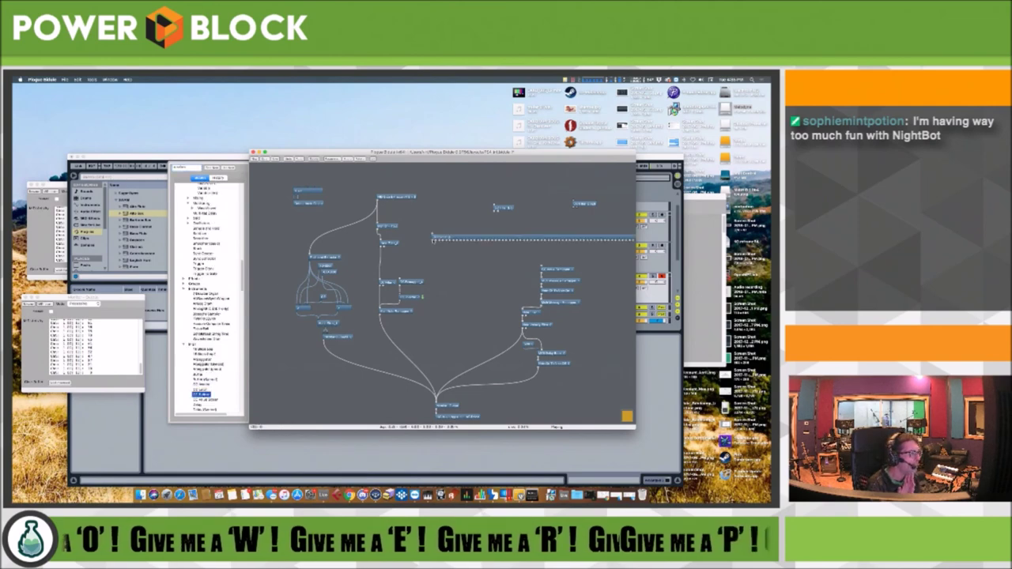
pyautogui.moveTo(450, 239); pyautogui.dragTo(442, 230)
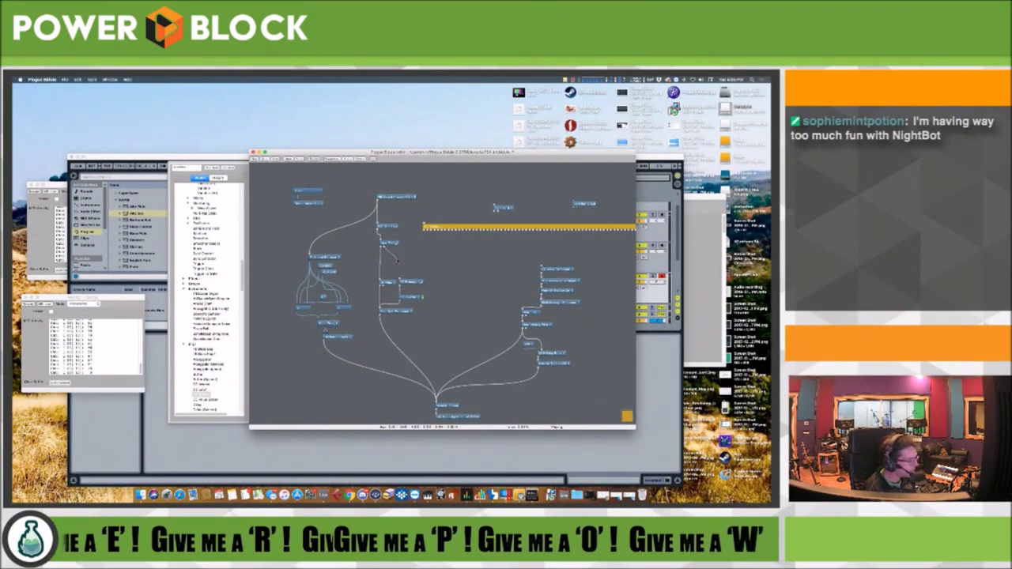
pyautogui.click(397, 259)
pyautogui.moveTo(438, 227); pyautogui.dragTo(431, 229)
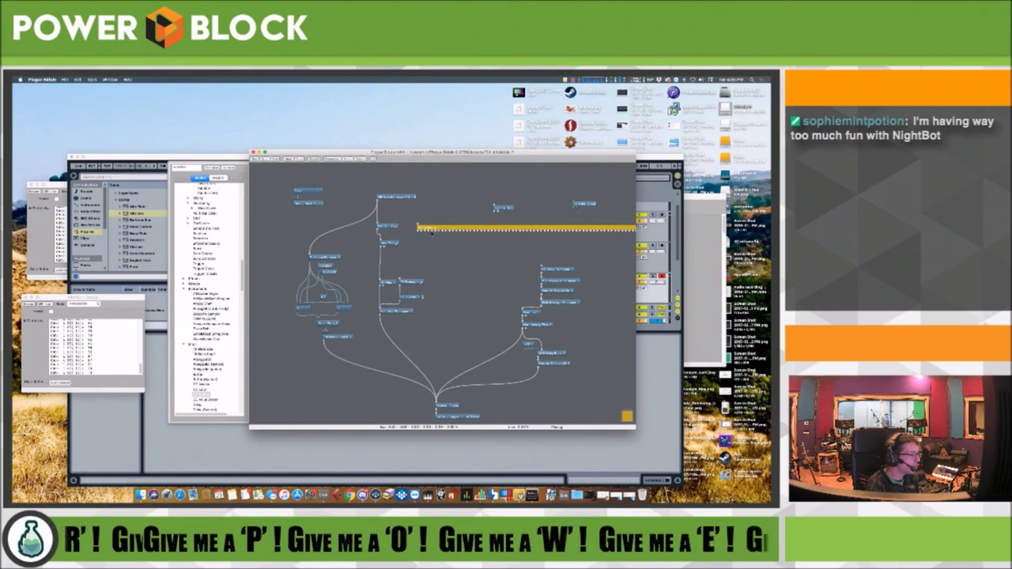
# Wire the wide module's outputs to the right-hand and middle branches and feed its input from the upper module of the main chain.
pyautogui.moveTo(431, 231); pyautogui.dragTo(542, 269)
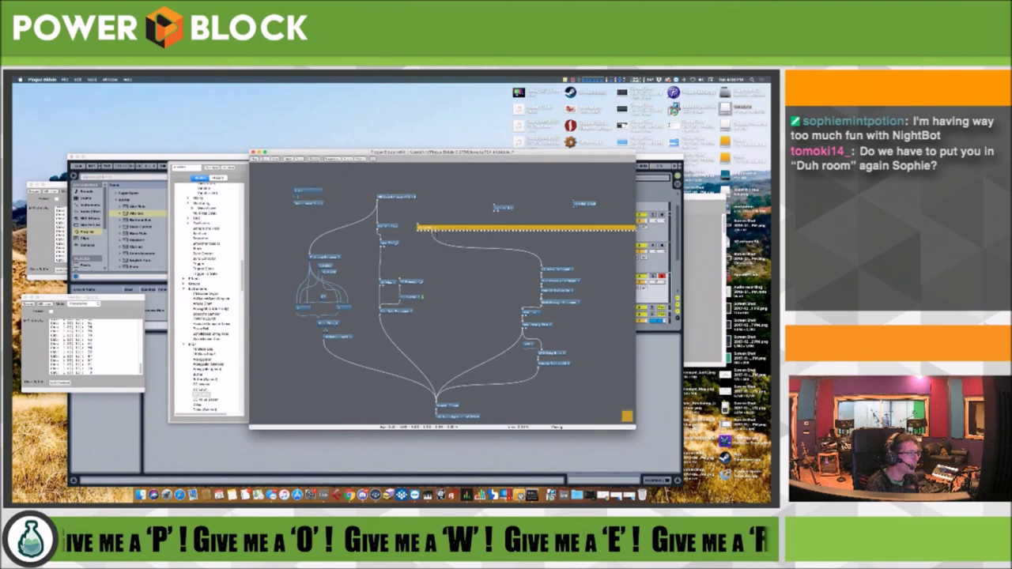
pyautogui.moveTo(431, 231); pyautogui.dragTo(404, 280)
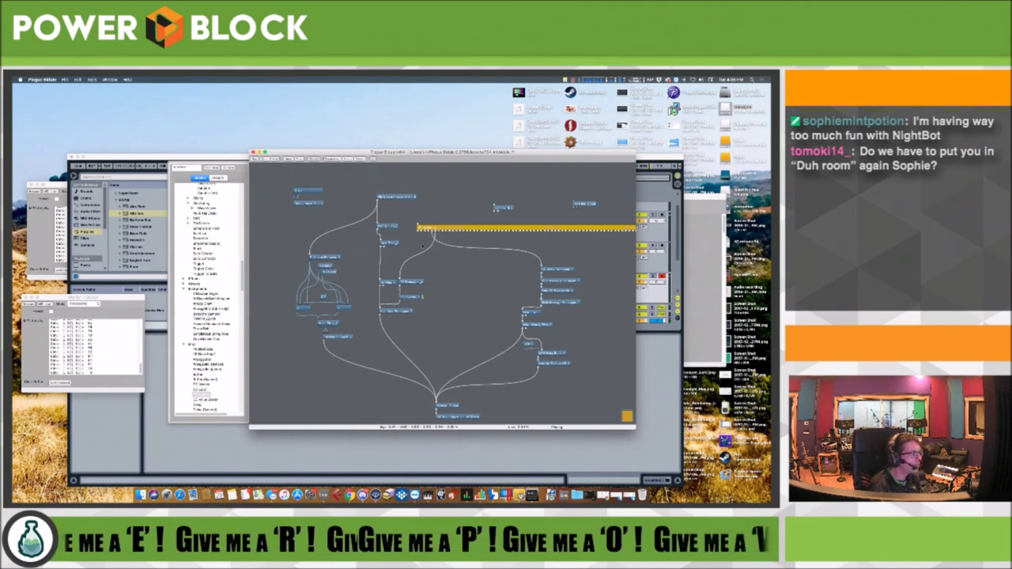
pyautogui.moveTo(436, 228); pyautogui.dragTo(431, 249)
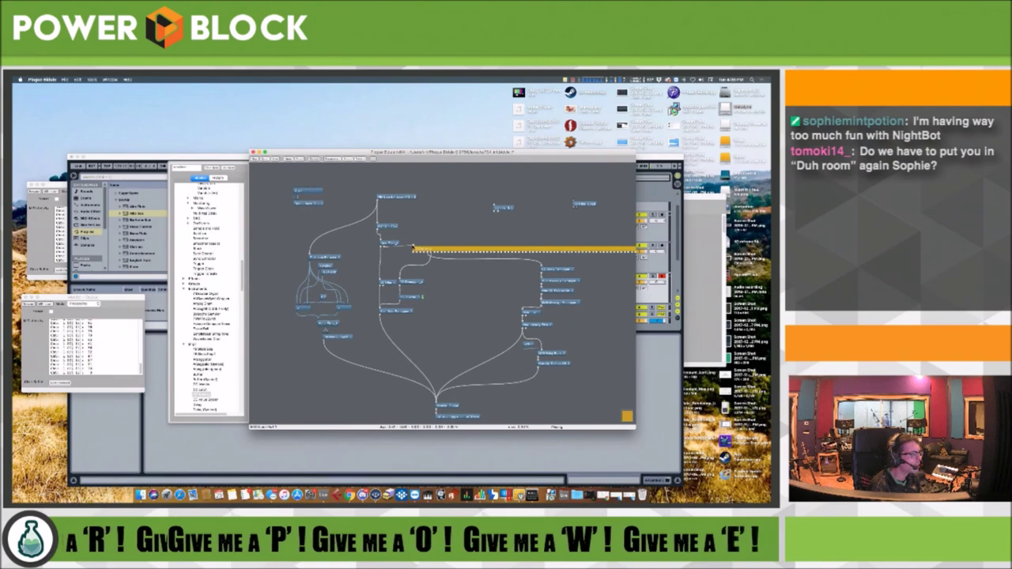
pyautogui.click(413, 249)
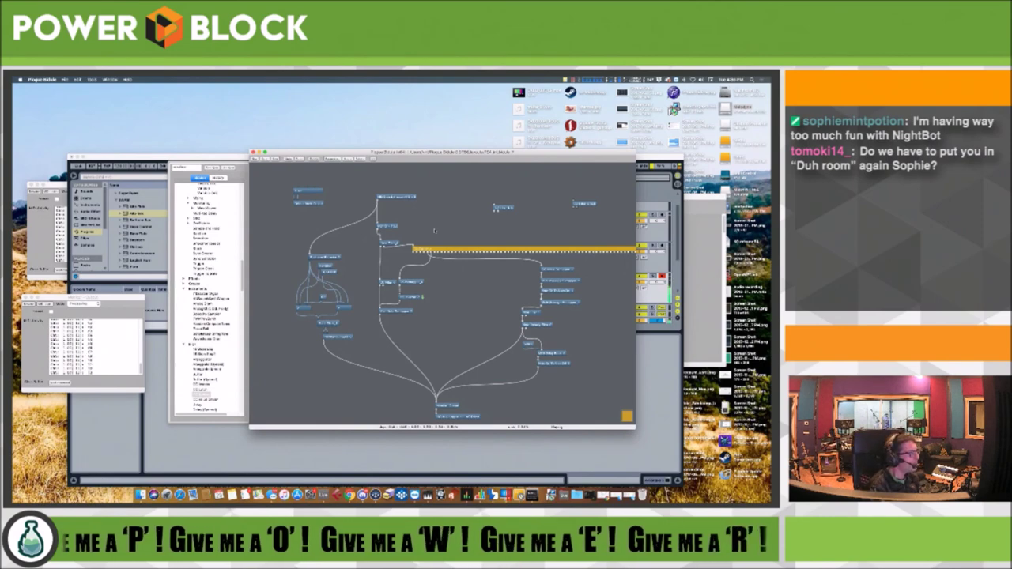
# Switch to Ableton Live and arm the green track for recording.
pyautogui.press('super+w')
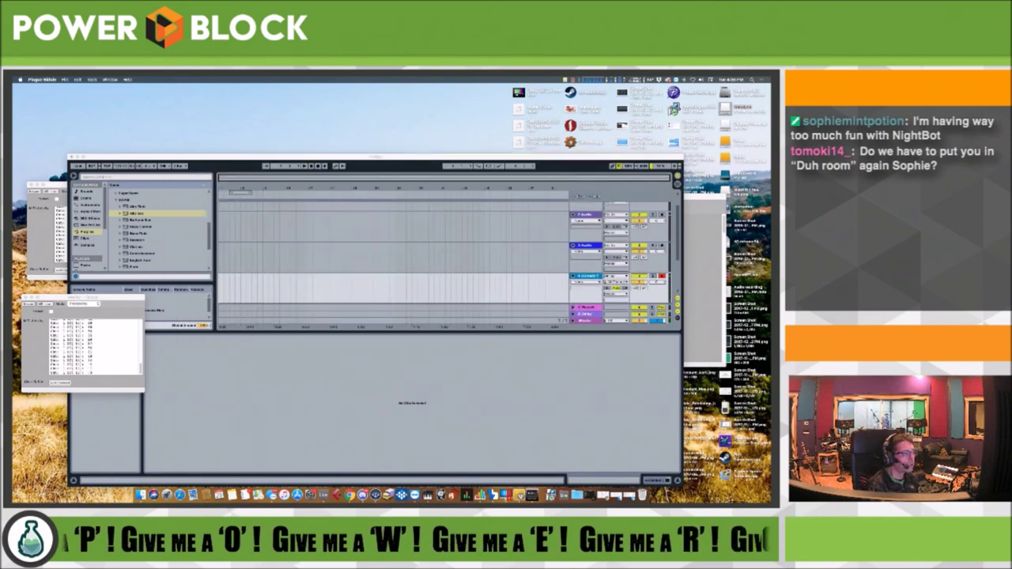
pyautogui.click(653, 291)
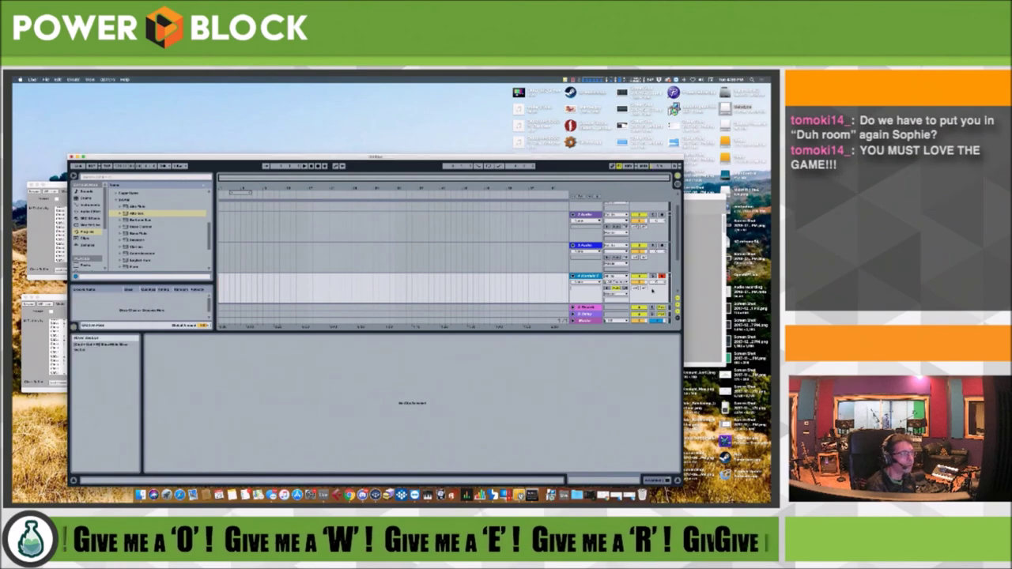
pyautogui.scroll(-3, 656, 286)
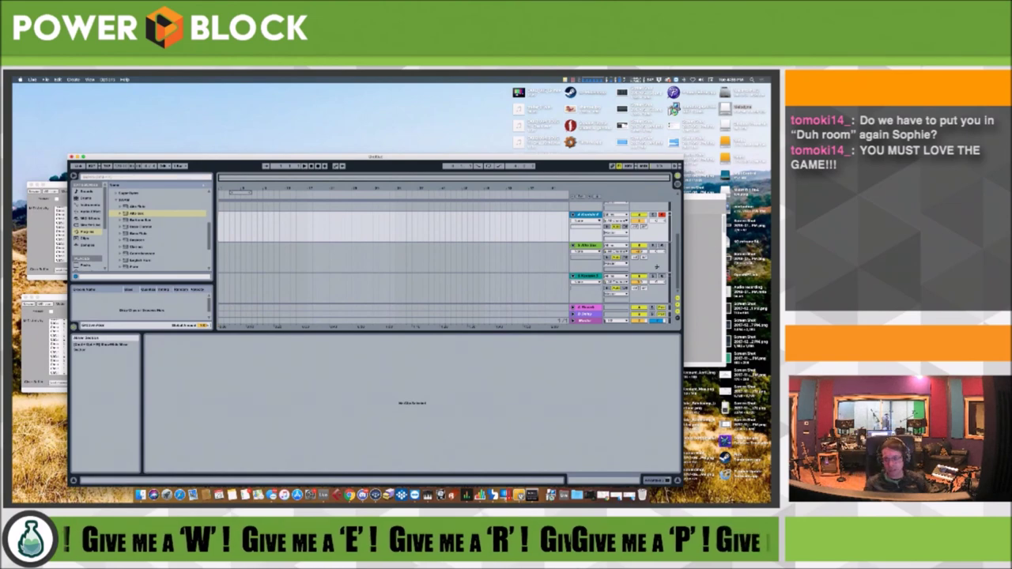
pyautogui.click(662, 245)
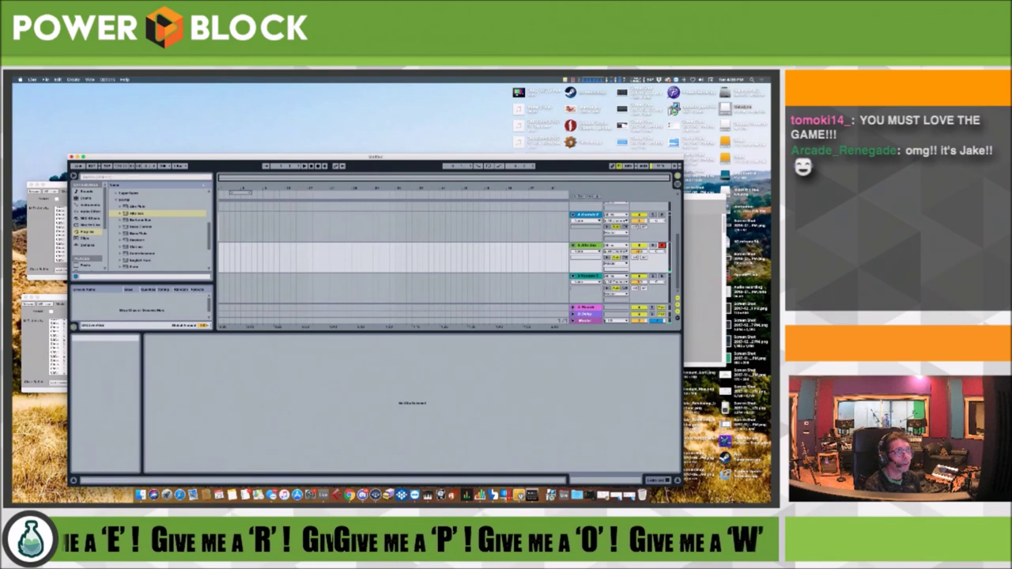
# Switch back to Plogue Bidule and save the patch.
pyautogui.press('super+Tab')
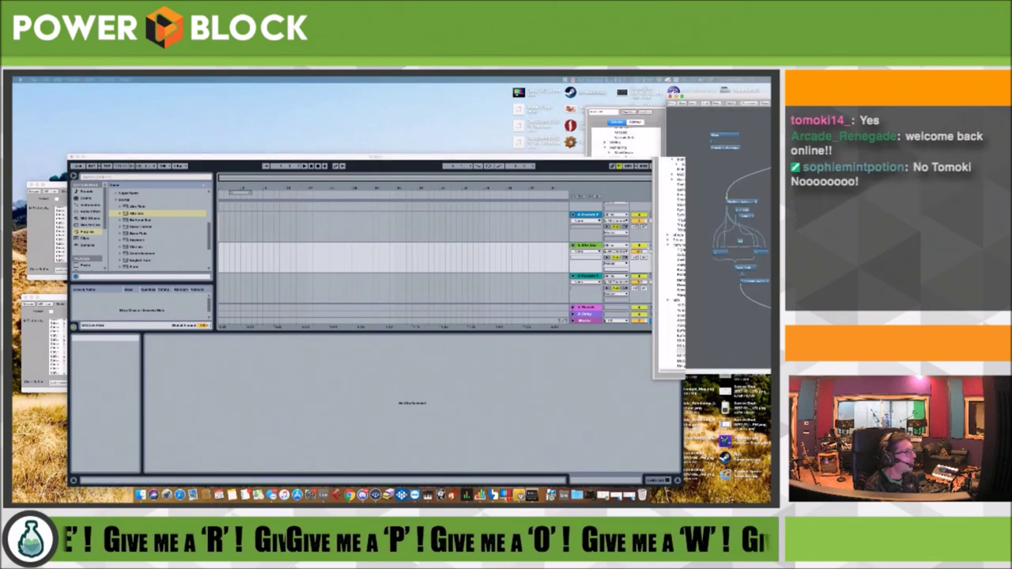
pyautogui.moveTo(771, 96); pyautogui.dragTo(298, 148)
pyautogui.click(65, 80)
pyautogui.click(76, 123)
# Quit Plogue Bidule.
pyautogui.click(64, 80)
pyautogui.moveTo(43, 80)
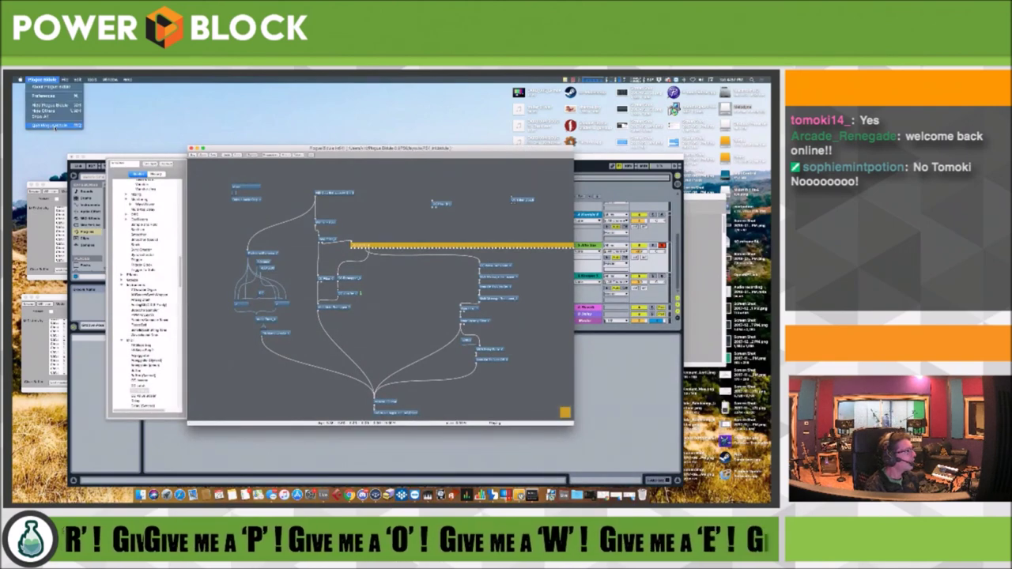
pyautogui.click(53, 125)
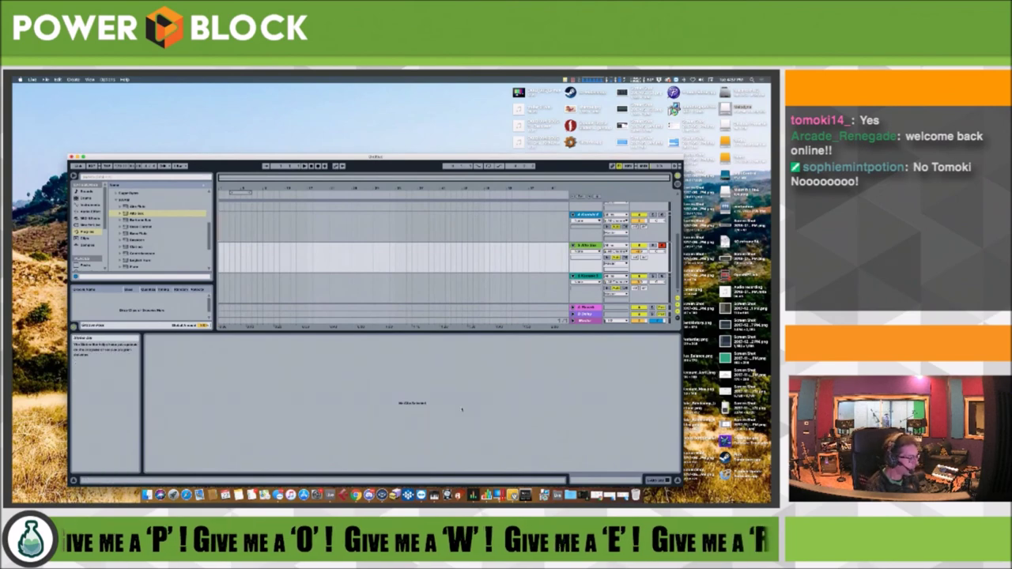
# Relaunch Plogue Bidule and dismiss the startup tip.
pyautogui.press('super+space')
pyautogui.write('bl')
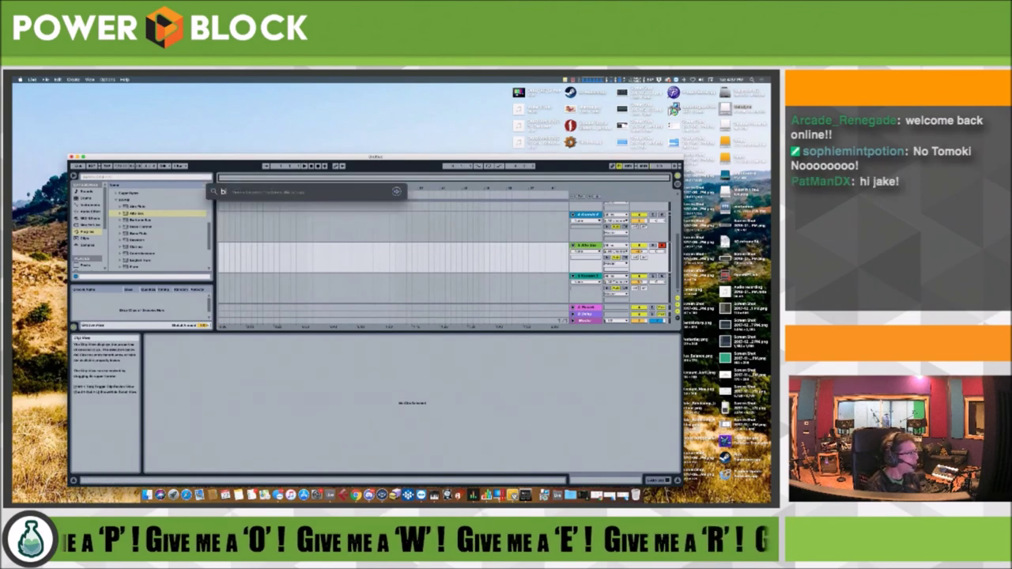
pyautogui.write('dul')
pyautogui.press('Return')
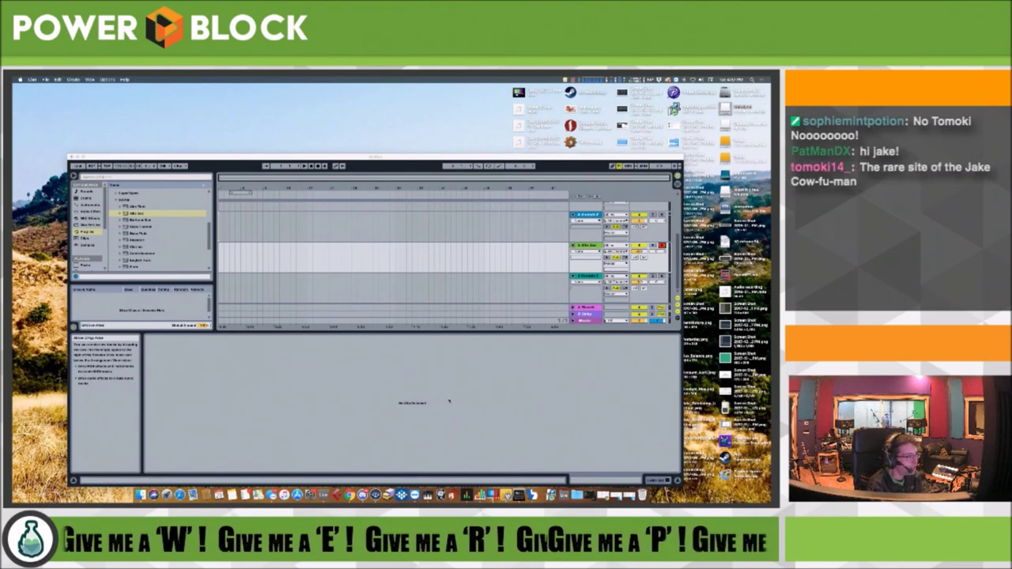
pyautogui.press('super+Tab')
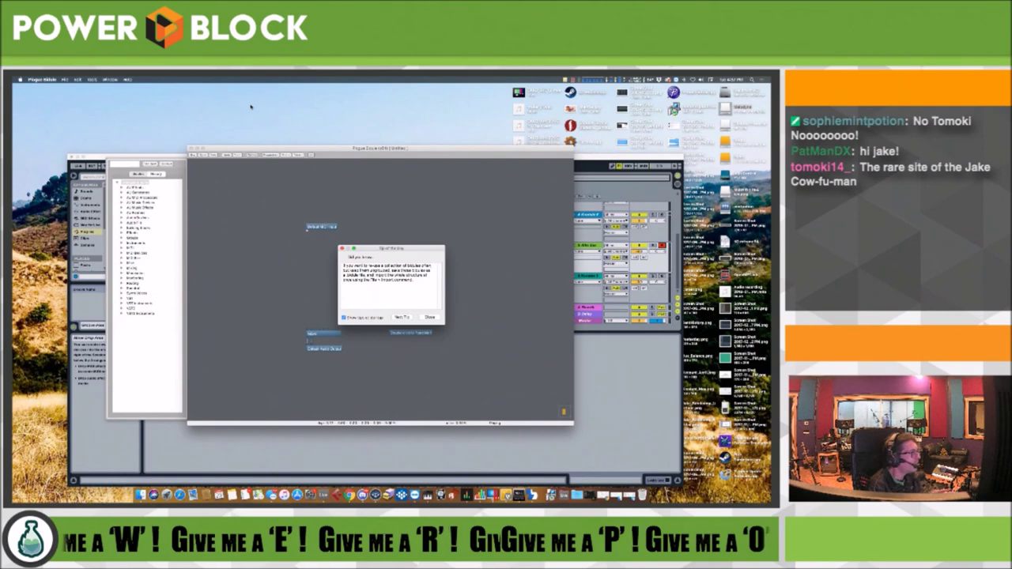
pyautogui.click(429, 317)
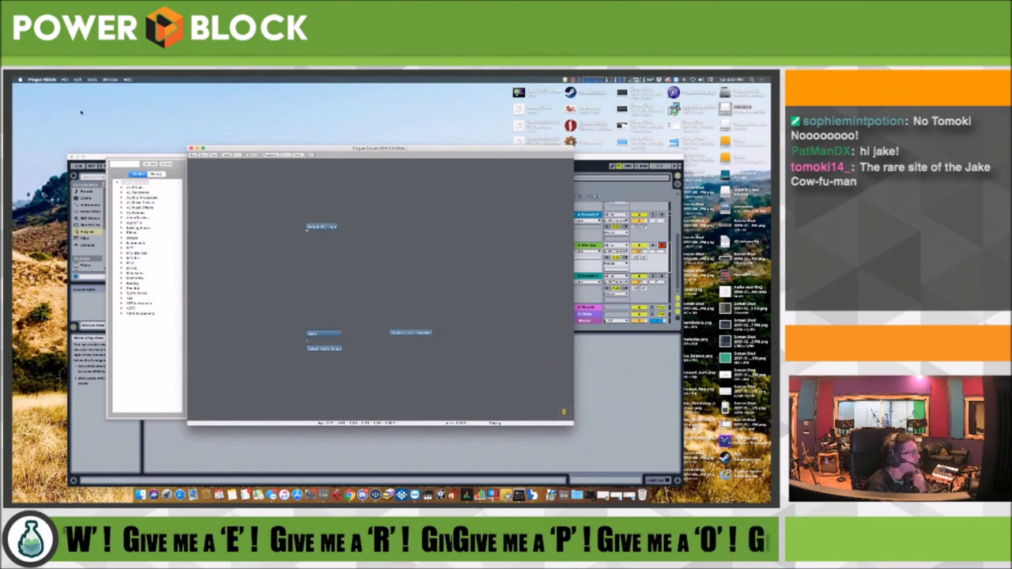
pyautogui.click(65, 80)
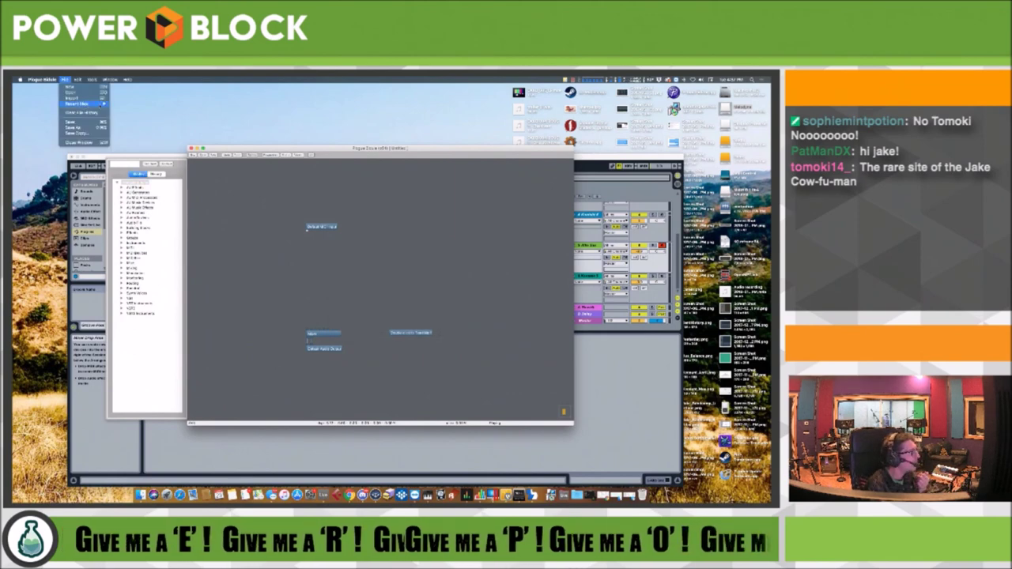
pyautogui.click(98, 105)
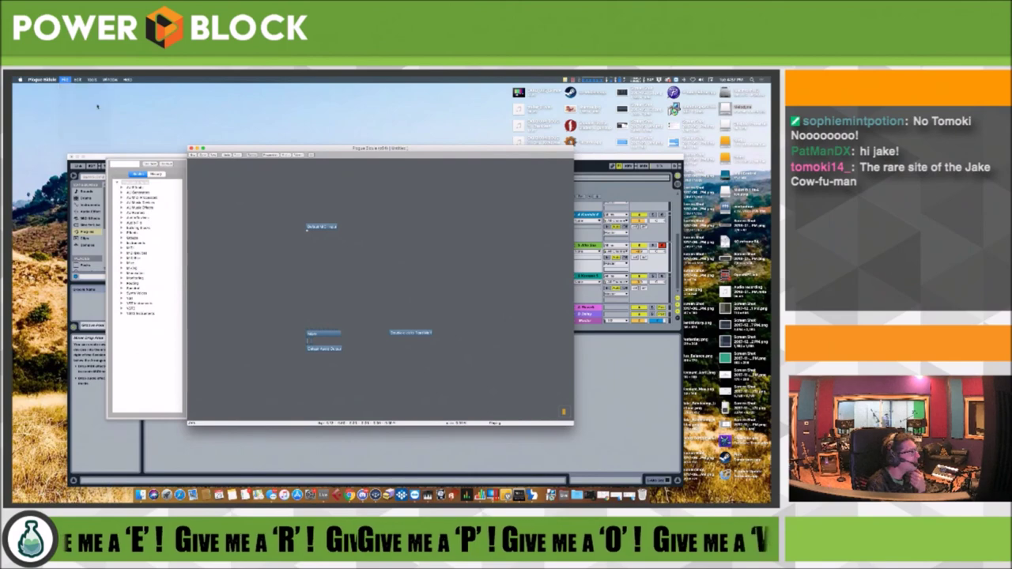
pyautogui.click(65, 80)
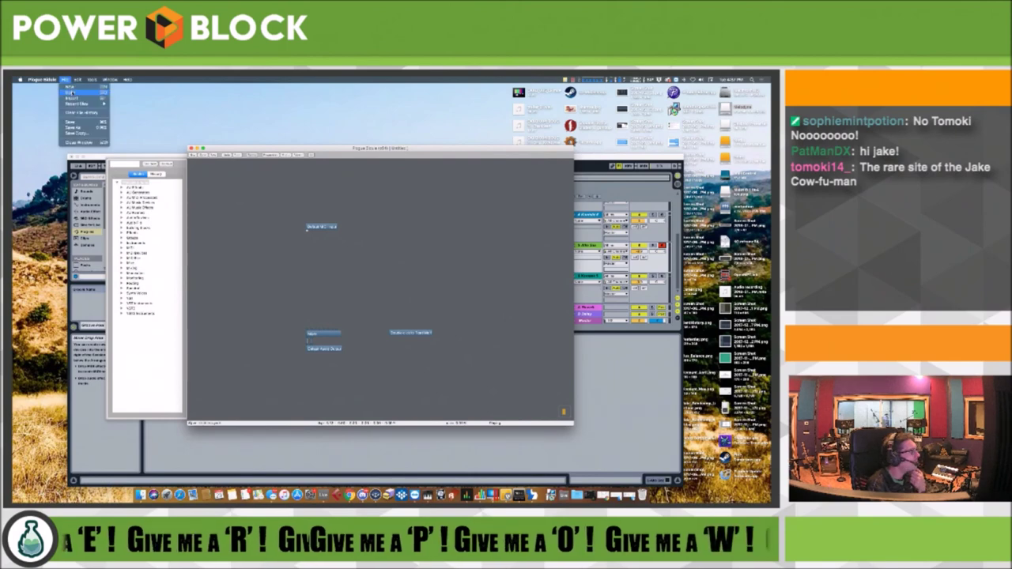
# Enable the top two options on the fourth page of the preferences and apply the changes.
pyautogui.moveTo(49, 80)
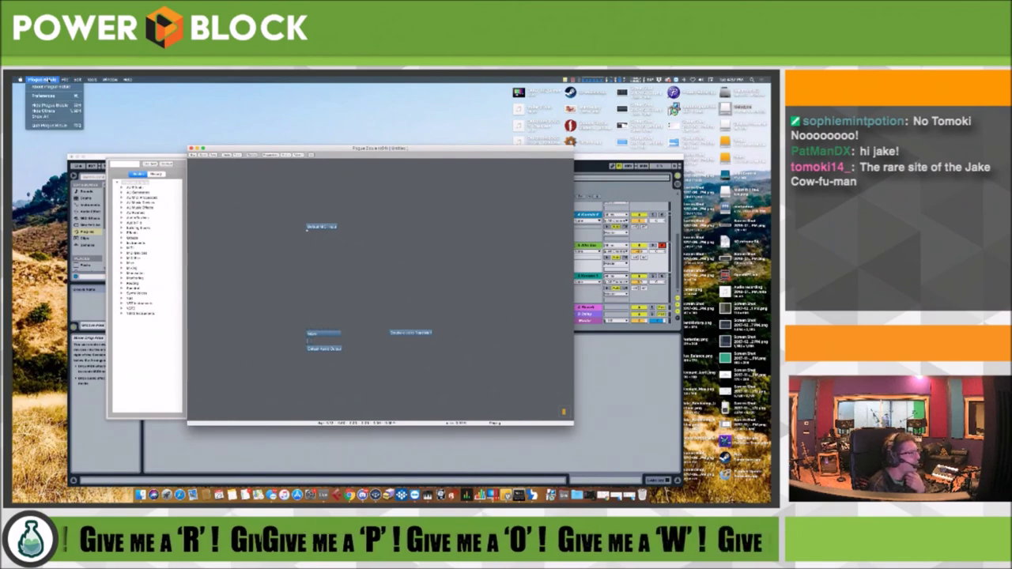
pyautogui.click(44, 95)
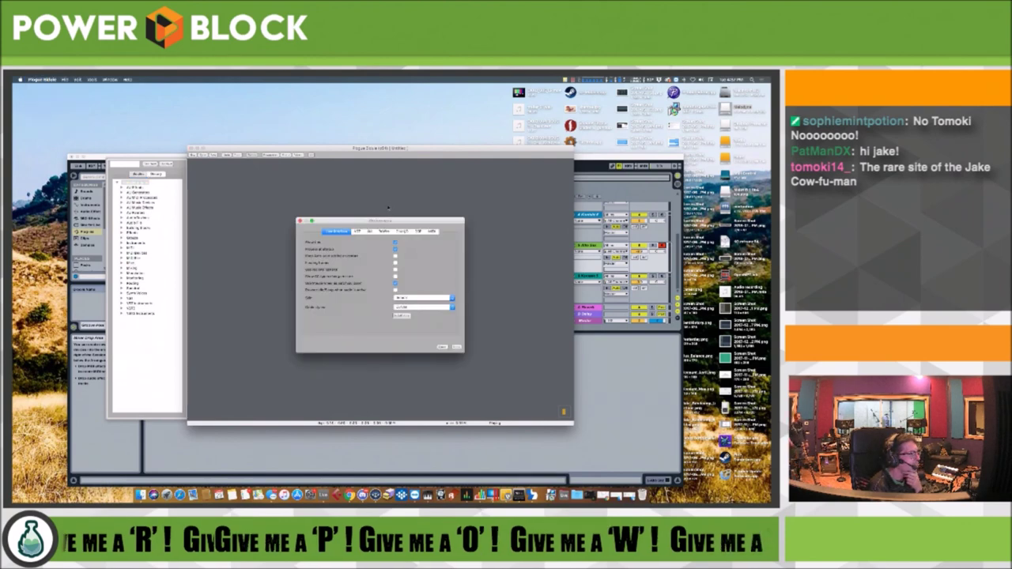
pyautogui.click(384, 231)
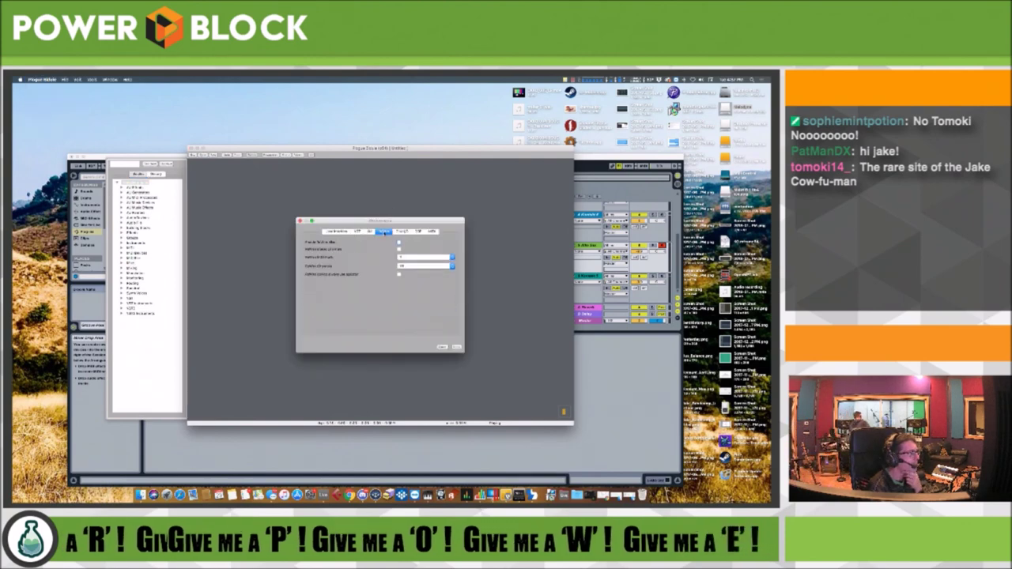
pyautogui.click(399, 247)
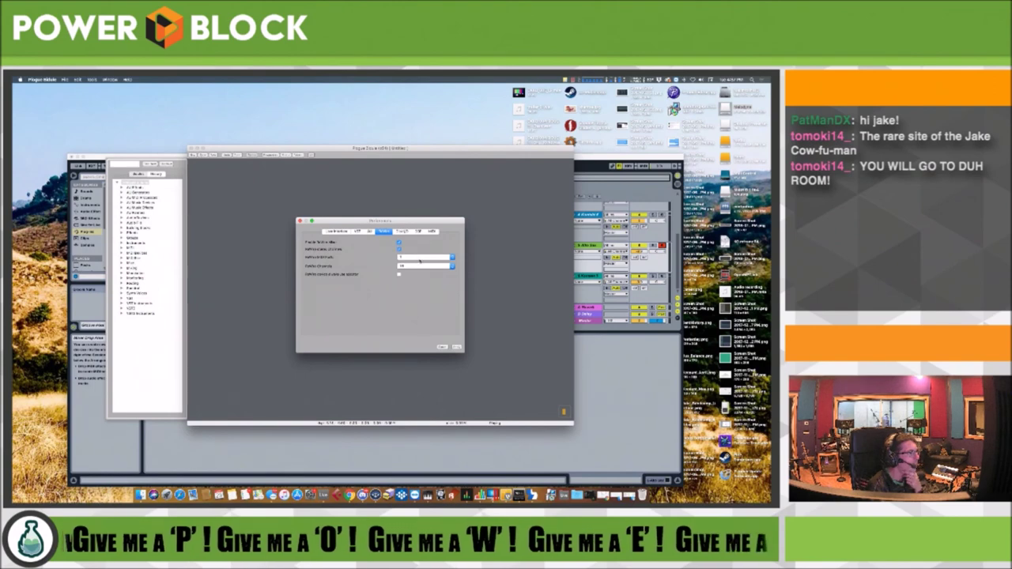
pyautogui.click(457, 347)
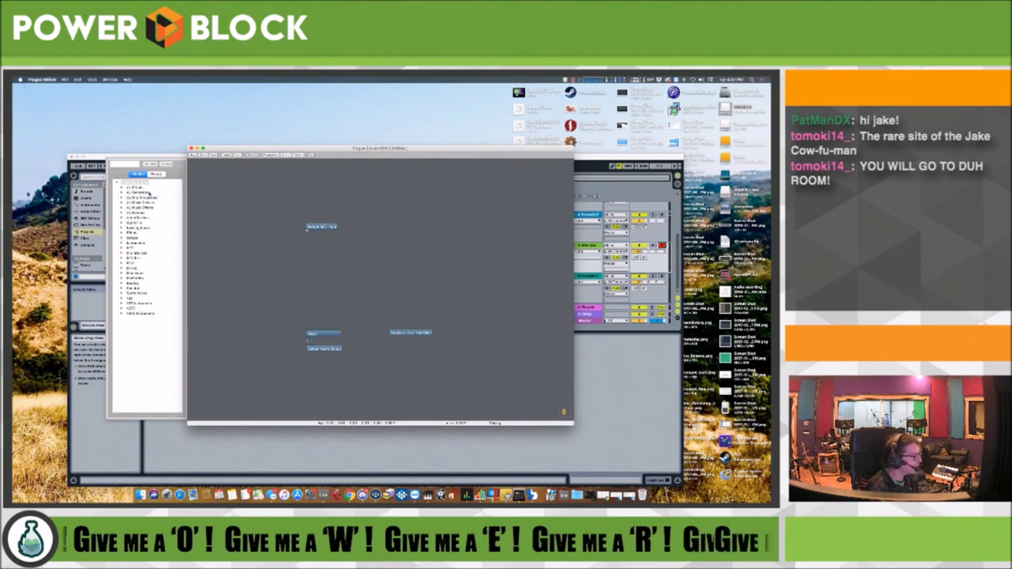
# Search the module palette for "Fal".
pyautogui.click(131, 165)
pyautogui.write('Fal')
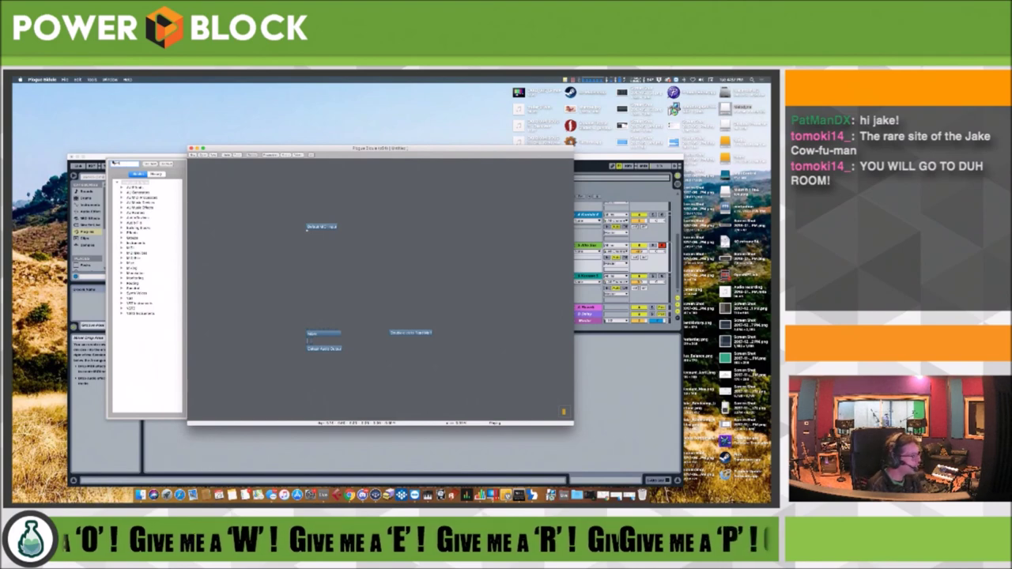
pyautogui.press('Return')
# Discard the untitled layout's changes and open the patch at the head of the file list.
pyautogui.click(66, 79)
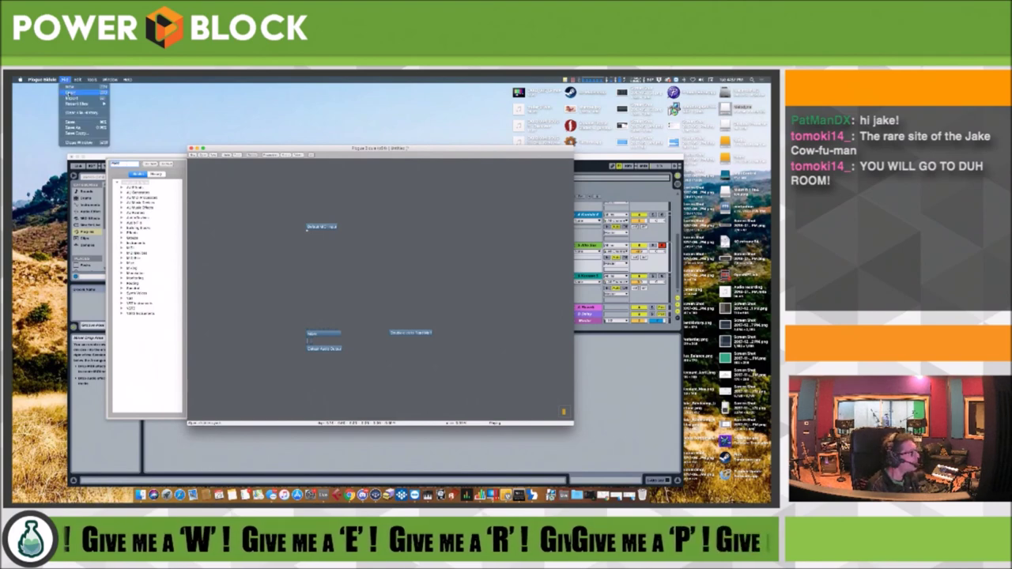
pyautogui.click(70, 93)
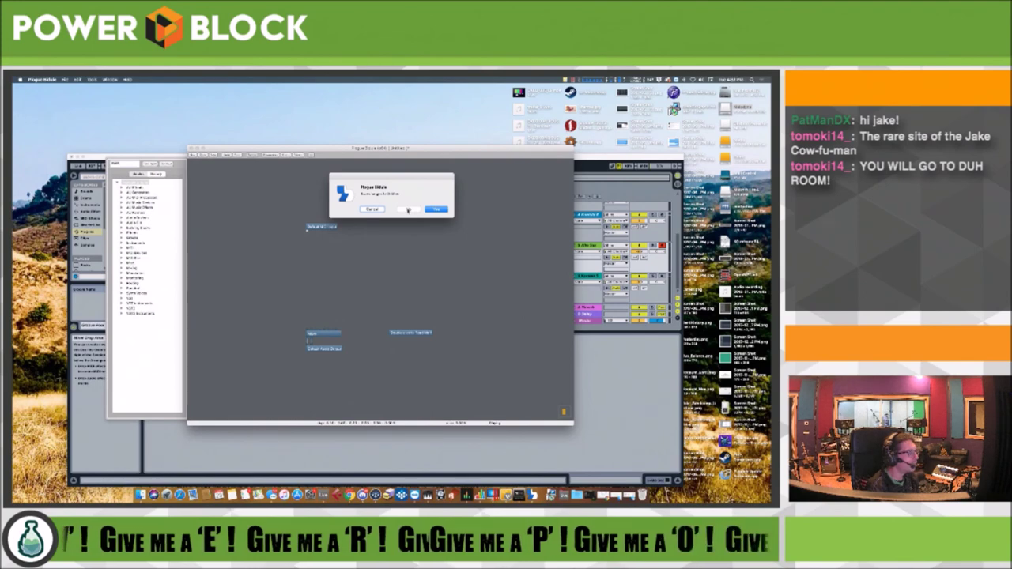
pyautogui.click(408, 209)
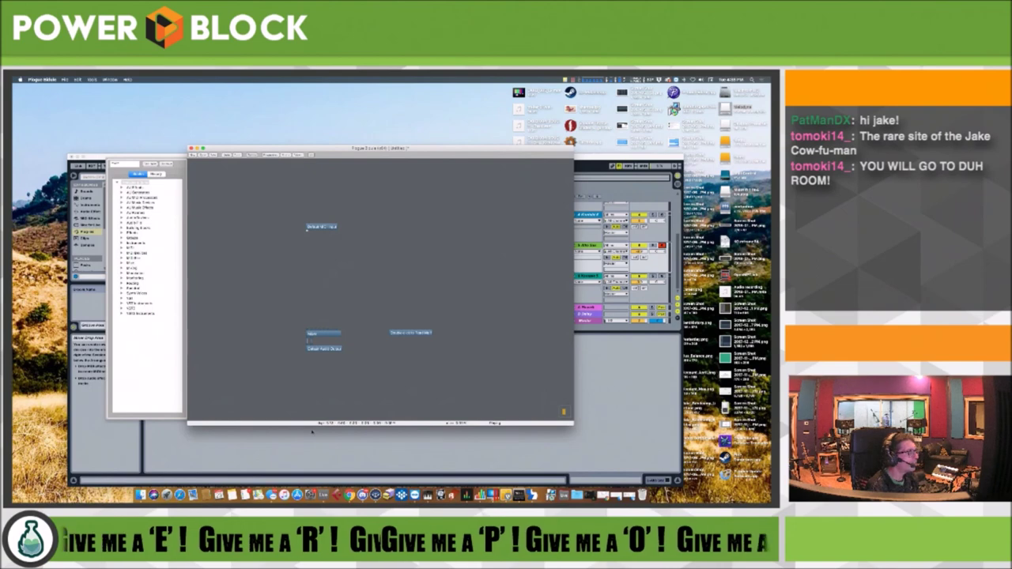
pyautogui.press('super+o')
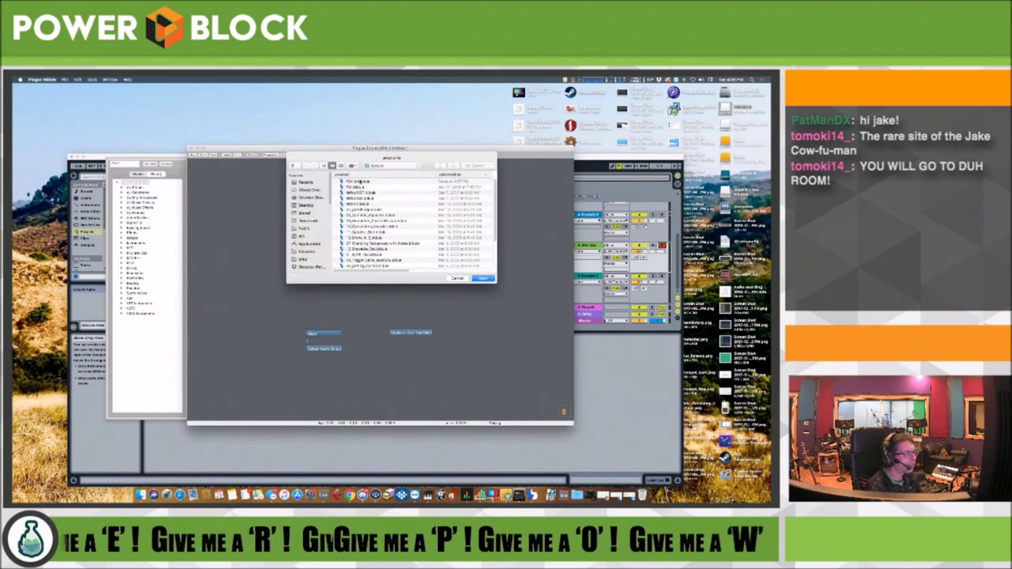
pyautogui.click(354, 181)
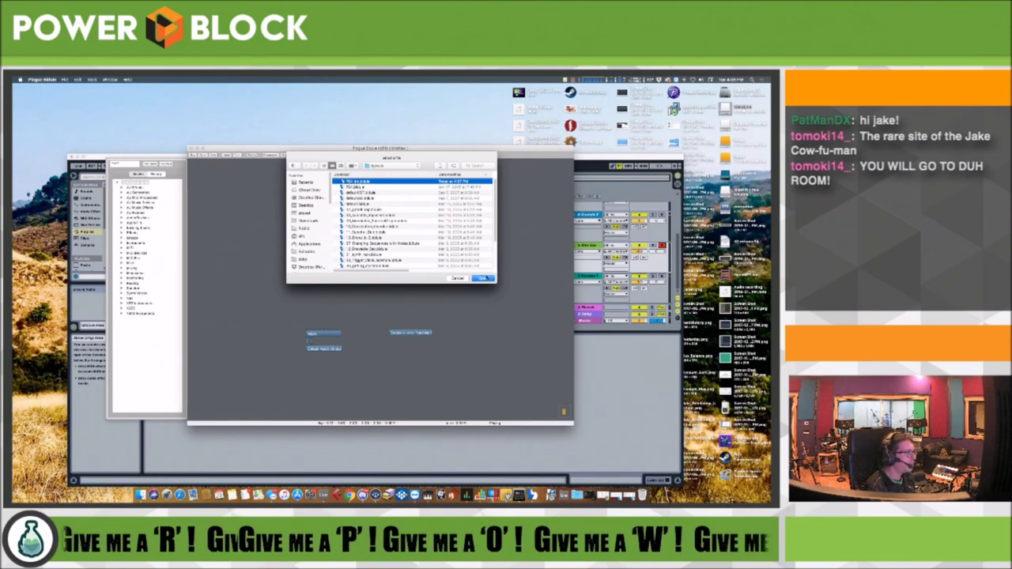
pyautogui.click(481, 278)
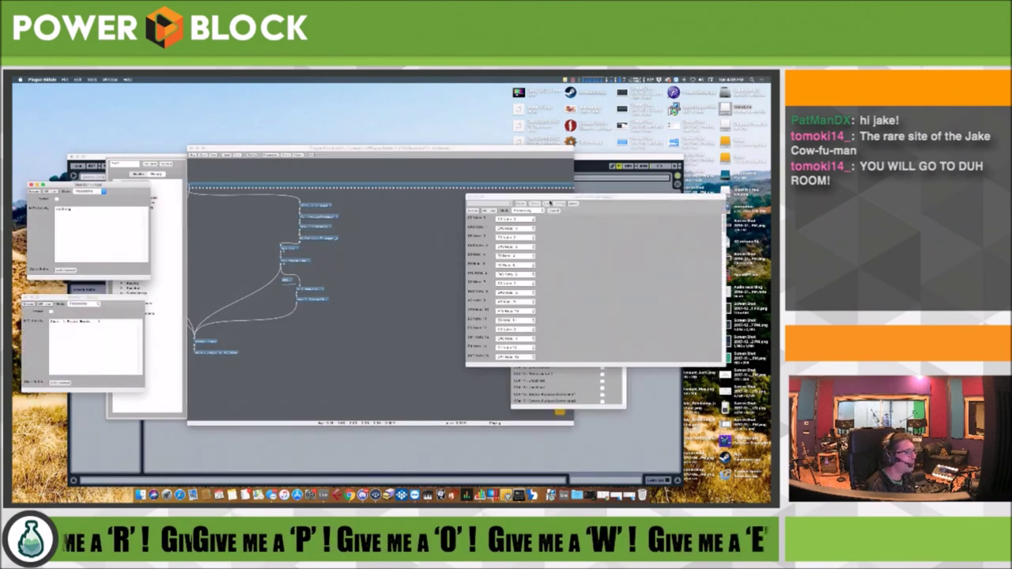
# Move the mapper window over the patch, clear the only enabled checkbox on the DSP preferences page, and close the preferences.
pyautogui.moveTo(536, 199); pyautogui.dragTo(450, 208)
pyautogui.click(42, 79)
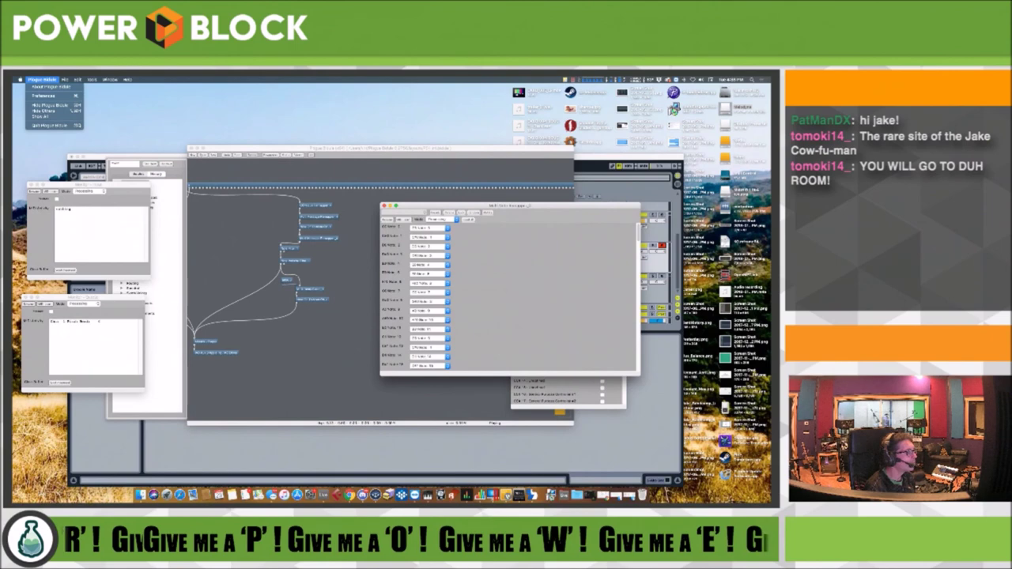
pyautogui.click(43, 94)
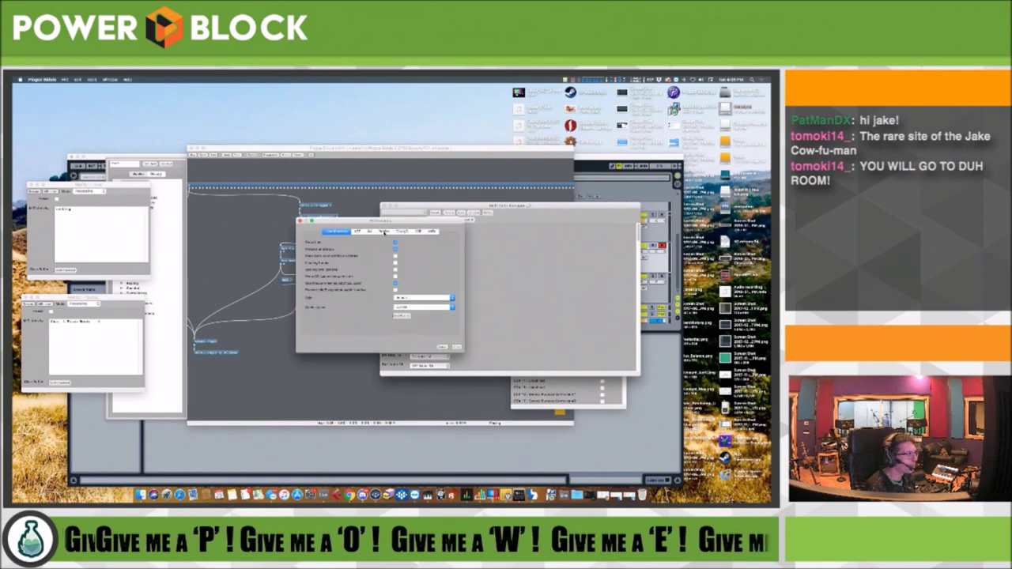
pyautogui.click(383, 232)
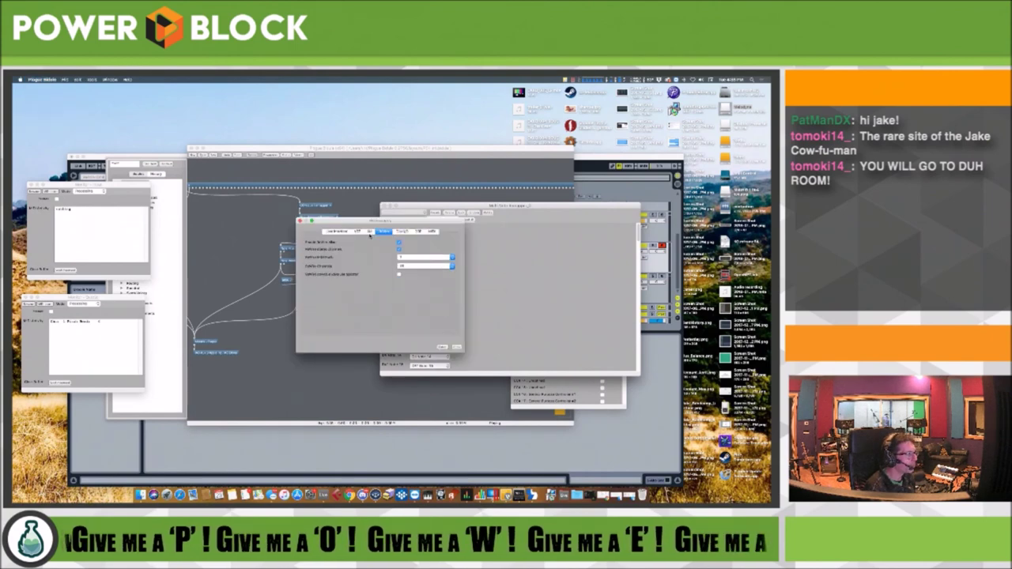
pyautogui.click(417, 231)
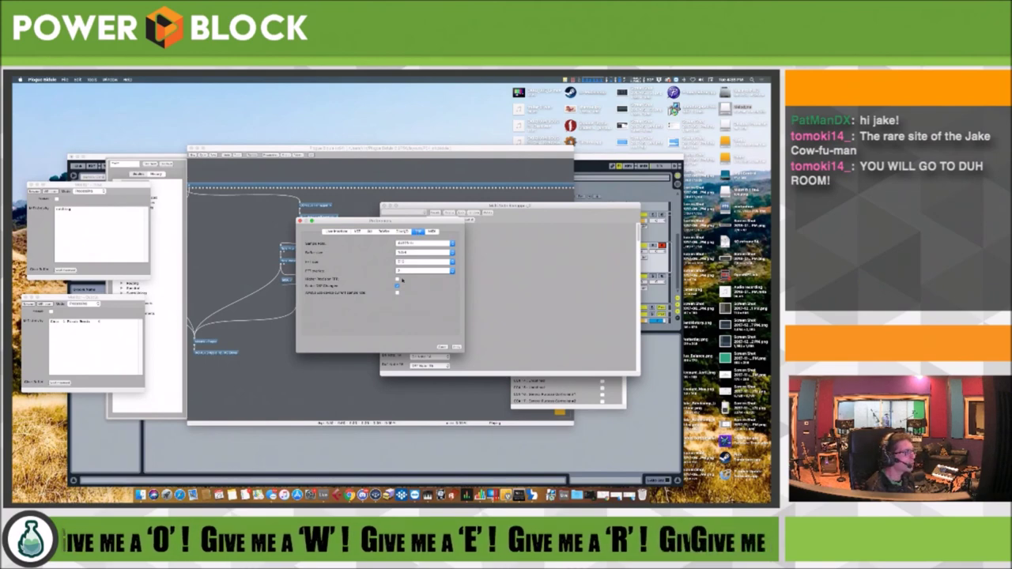
pyautogui.click(397, 286)
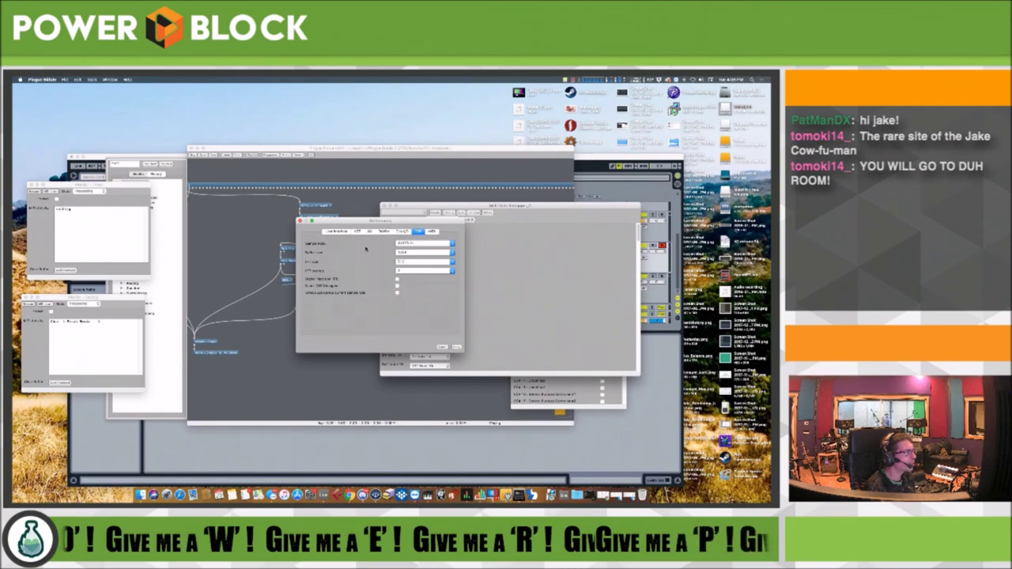
pyautogui.click(301, 221)
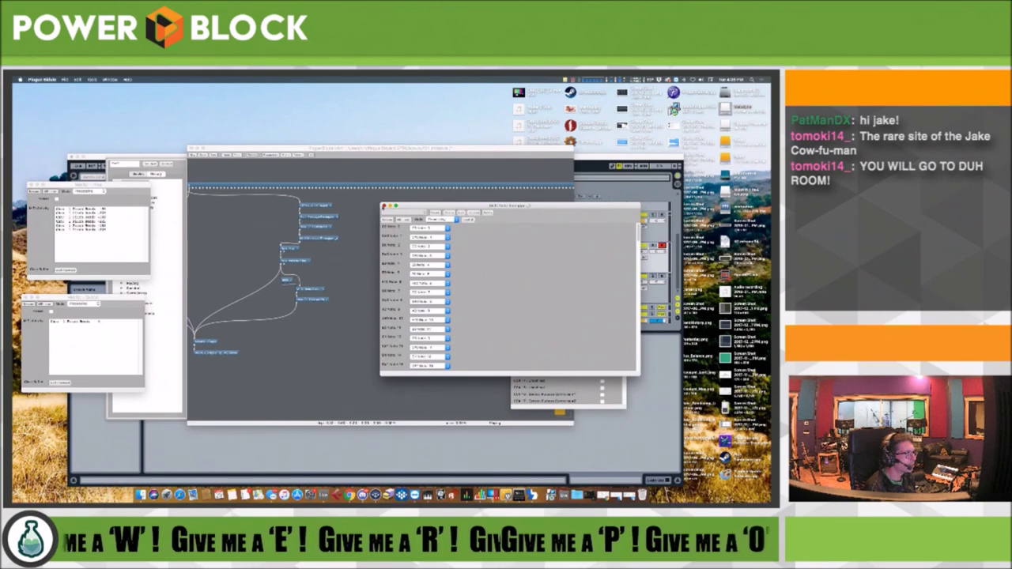
# Close the open mapper, controller list and monitor windows to reveal the whole patch.
pyautogui.click(384, 206)
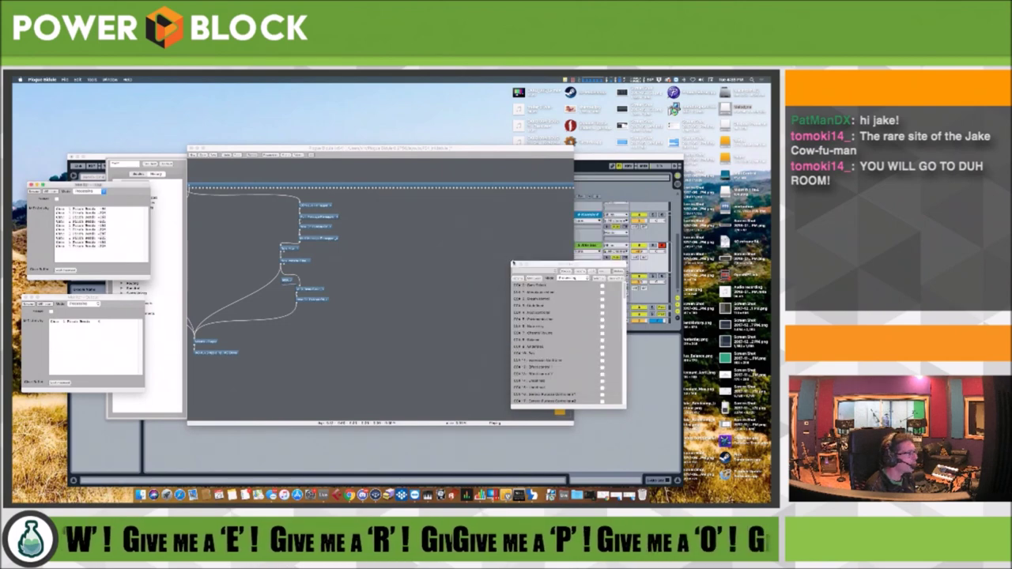
pyautogui.click(515, 264)
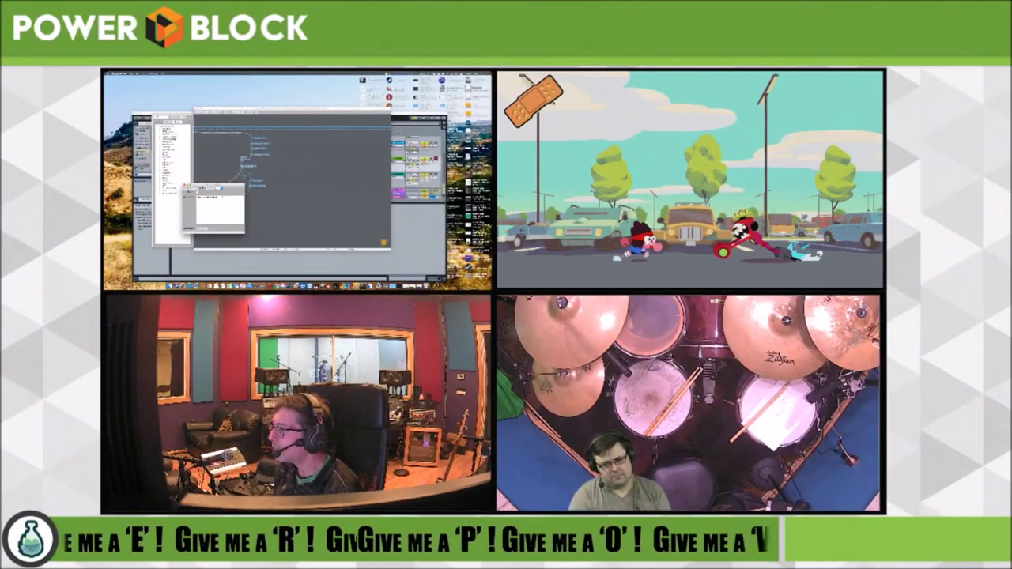
pyautogui.click(154, 188)
pyautogui.hscroll(-5, 282, 197)
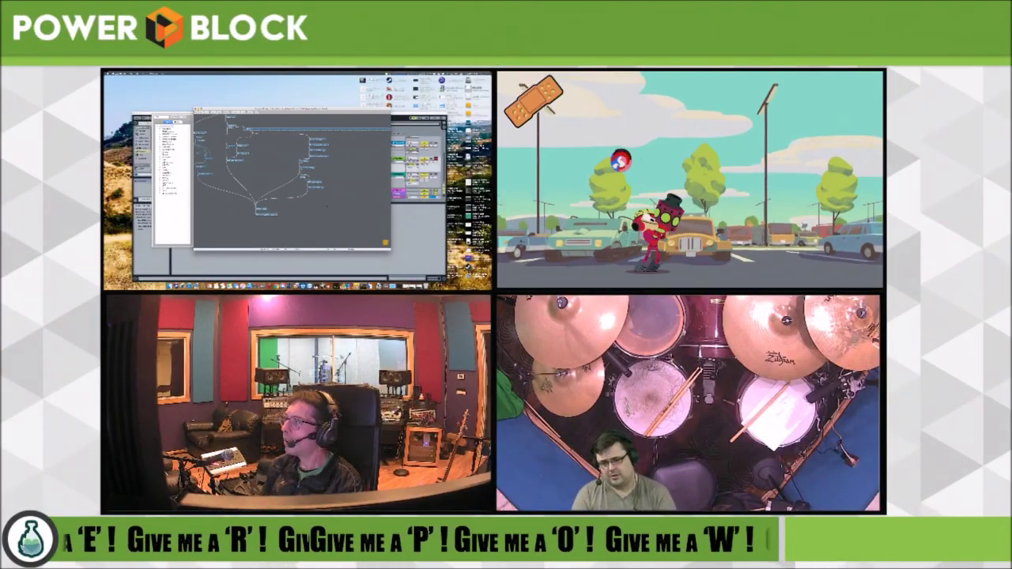
pyautogui.scroll(2, 352, 218)
pyautogui.hscroll(-2, 351, 218)
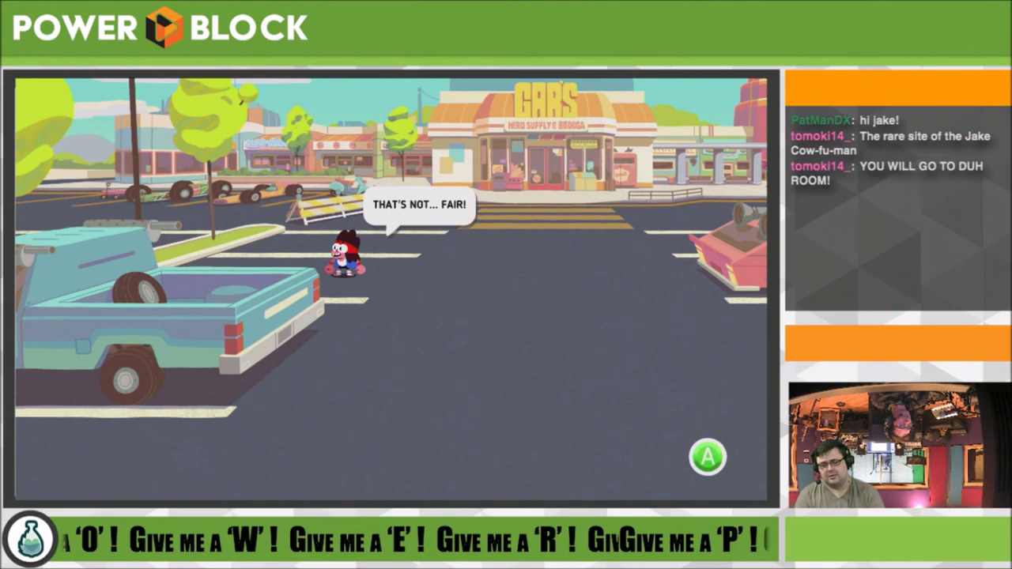
pyautogui.press('a')
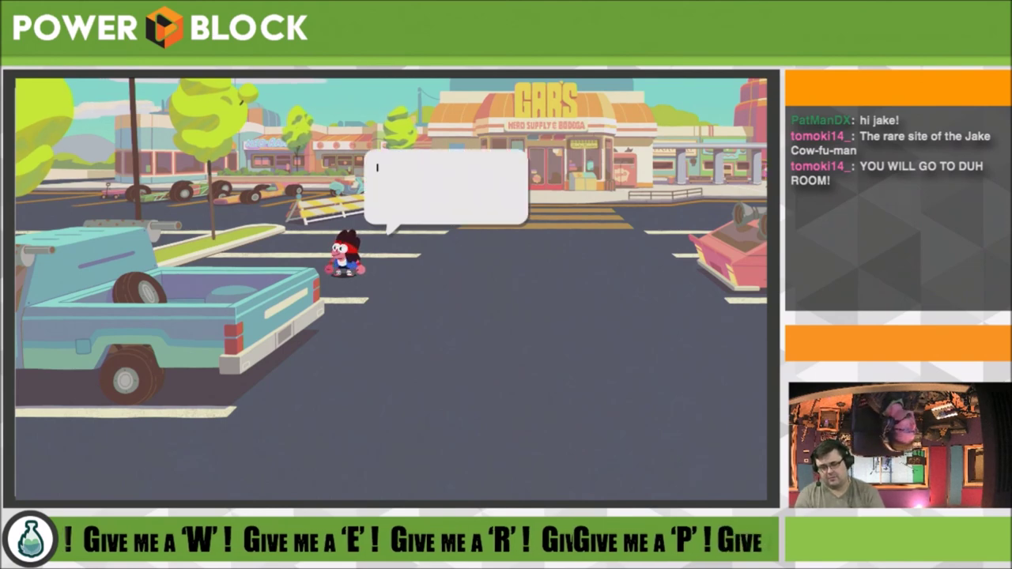
pyautogui.press('a')
pyautogui.press('a')
pyautogui.press('a')
pyautogui.press('a')
pyautogui.press('a')
pyautogui.press('a')
pyautogui.press('a')
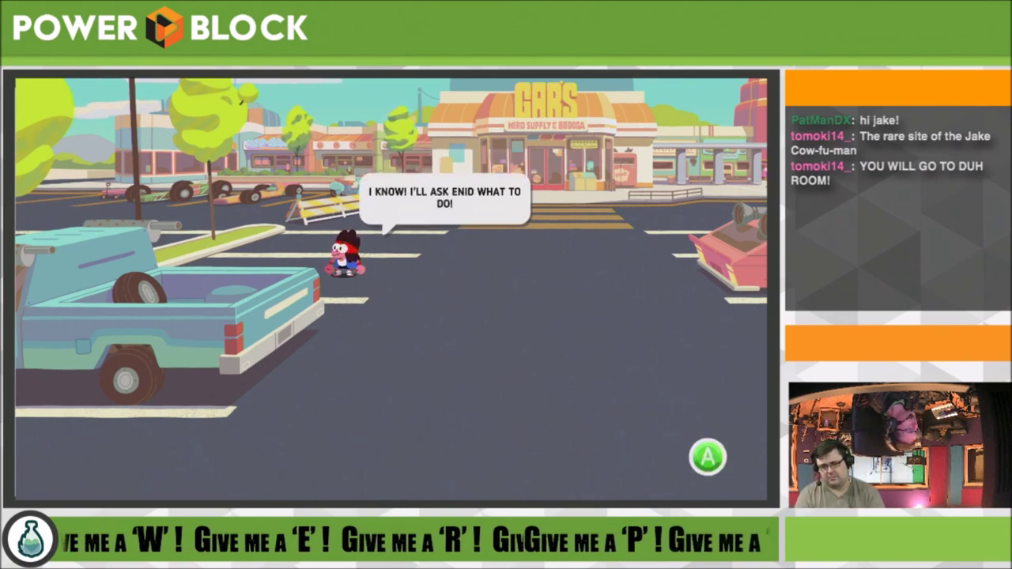
pyautogui.press('a')
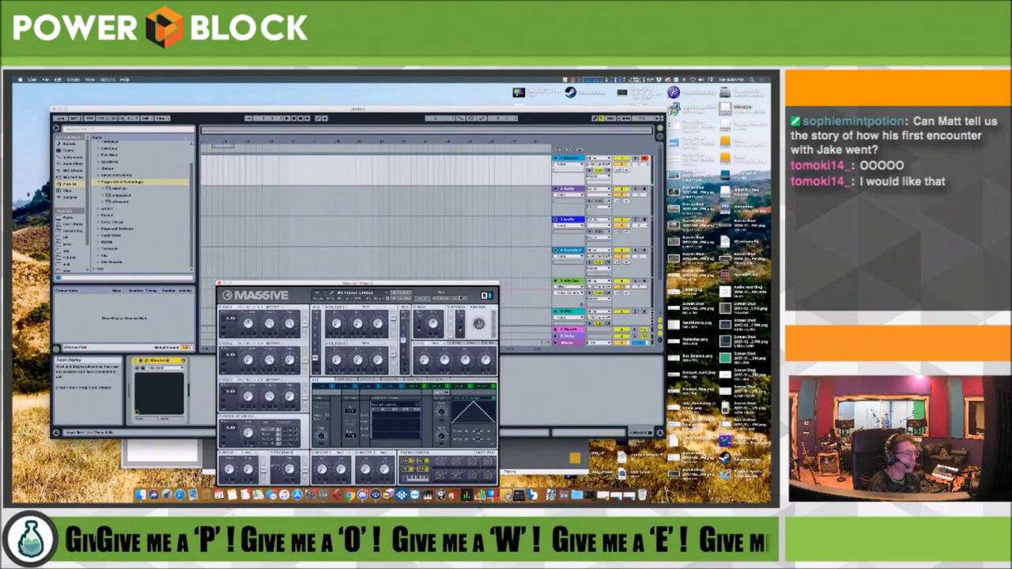
# Move the Massive window up in Ableton Live and start MIDI Learn on its first macro control.
pyautogui.moveTo(433, 284); pyautogui.dragTo(465, 224)
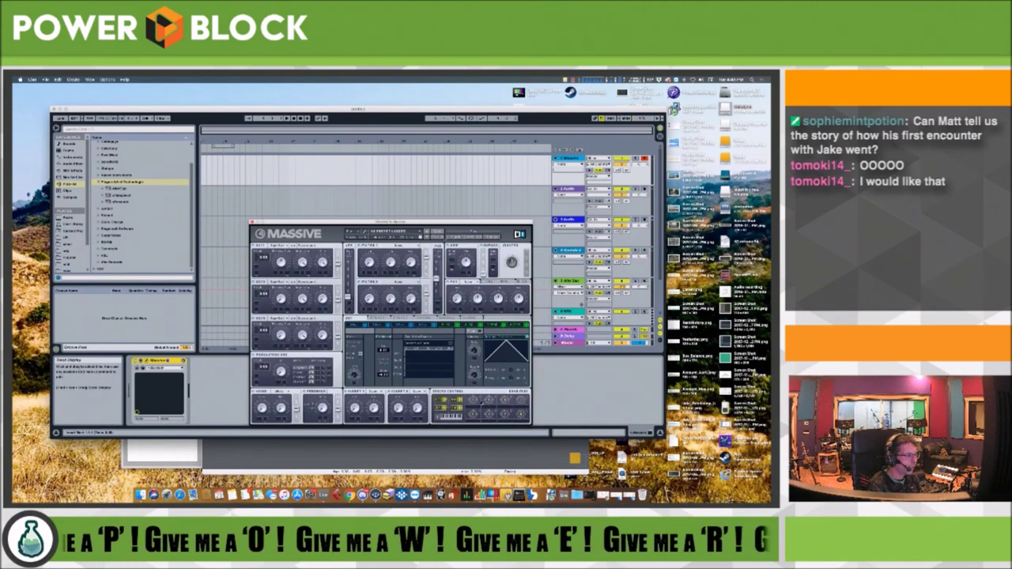
pyautogui.rightClick(478, 400)
pyautogui.click(487, 410)
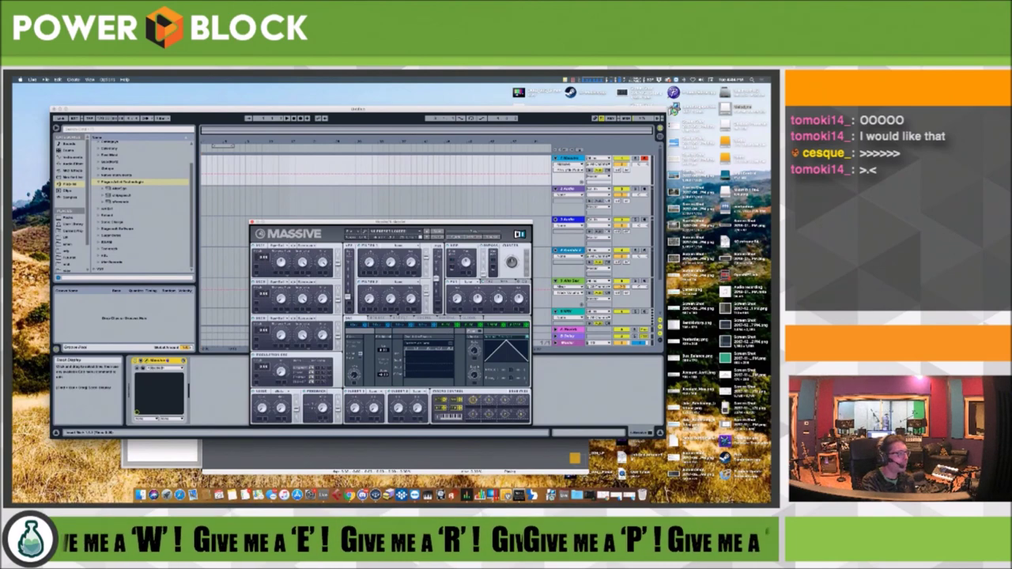
# Show Massive's Voicing page and reposition the plug-in window over the arrangement.
pyautogui.click(424, 319)
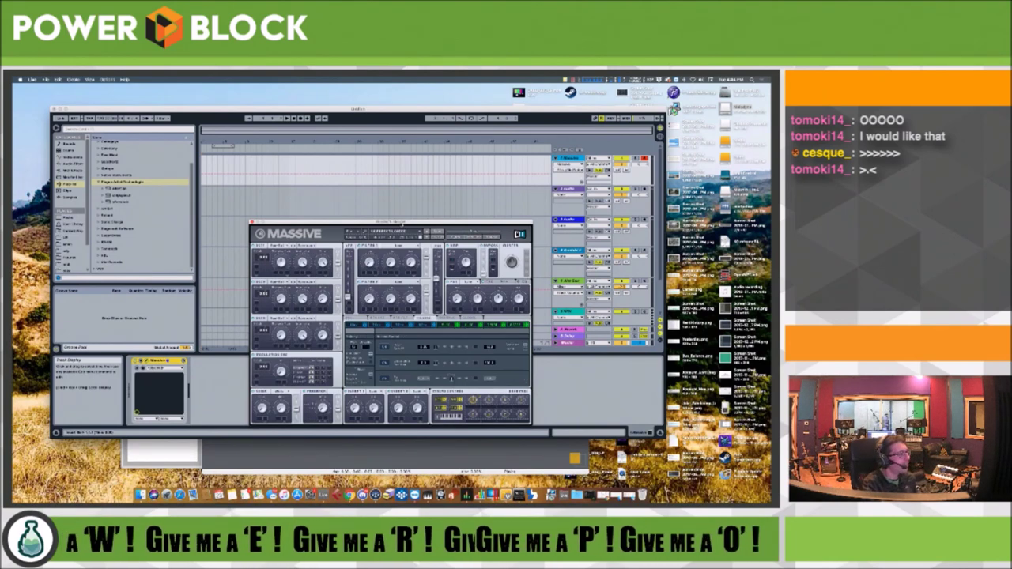
pyautogui.moveTo(401, 223); pyautogui.dragTo(379, 173)
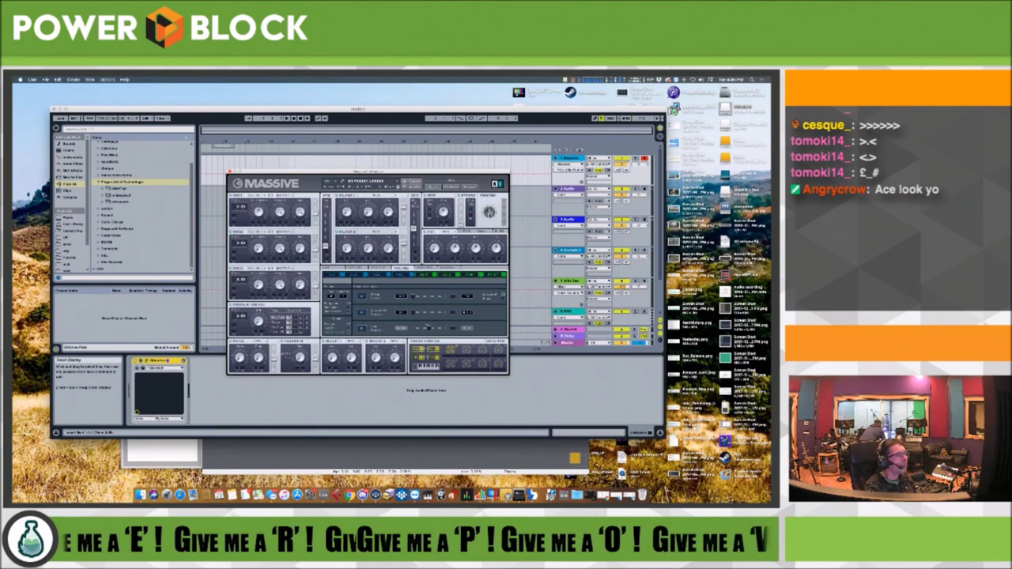
pyautogui.moveTo(460, 177); pyautogui.dragTo(484, 214)
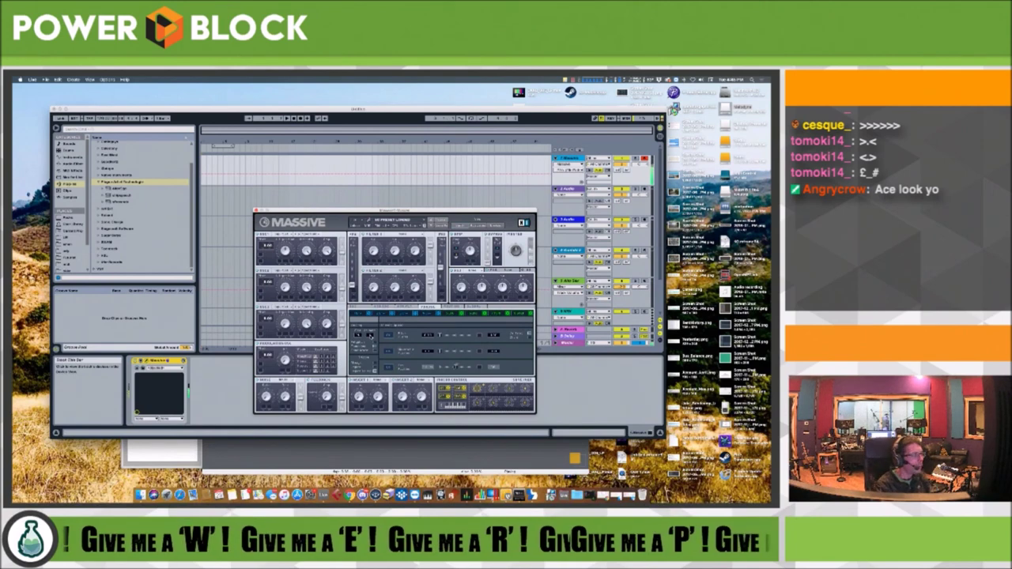
# Assign Massive's first LFO as a modulation source for the wavetable position of oscillator 1.
pyautogui.click(427, 313)
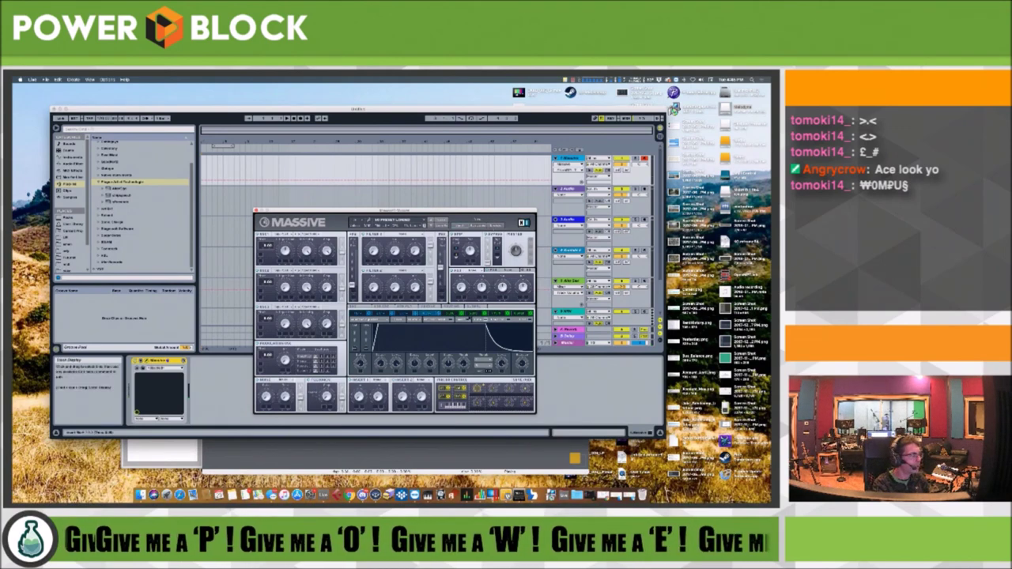
pyautogui.moveTo(457, 314); pyautogui.dragTo(279, 261)
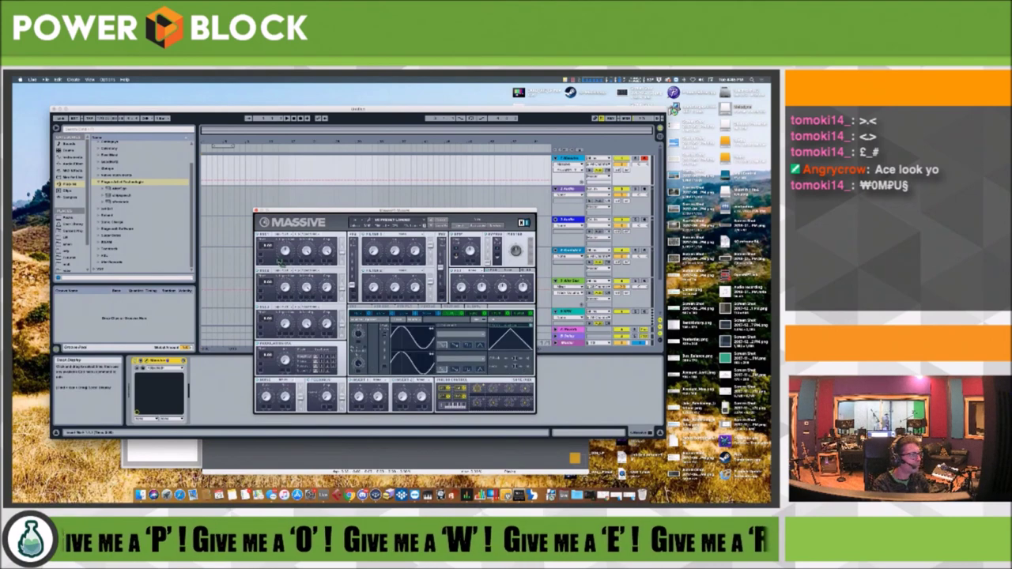
# Choose a wavetable for Massive's oscillator 1 from the wavetable list.
pyautogui.click(280, 238)
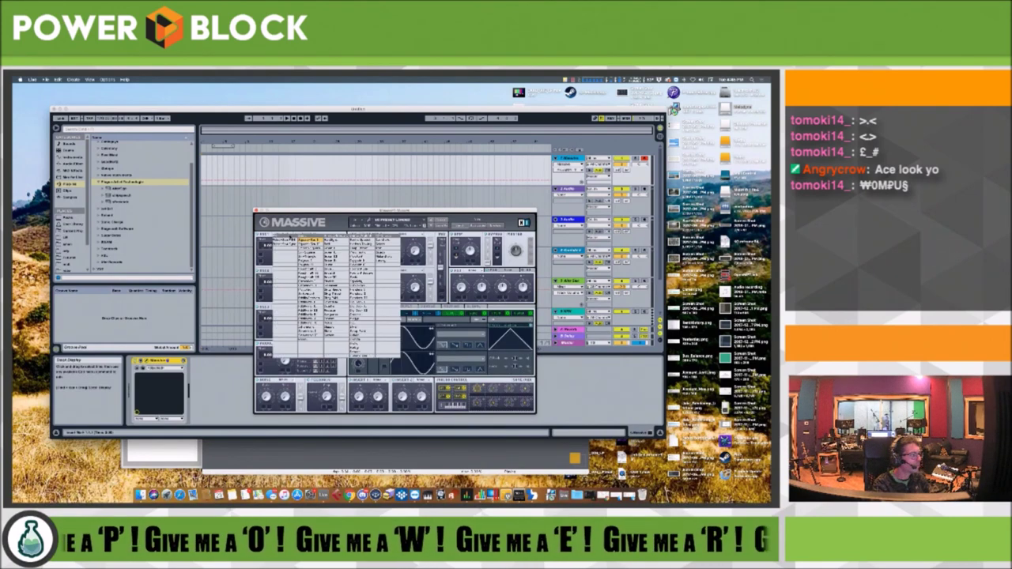
pyautogui.click(296, 242)
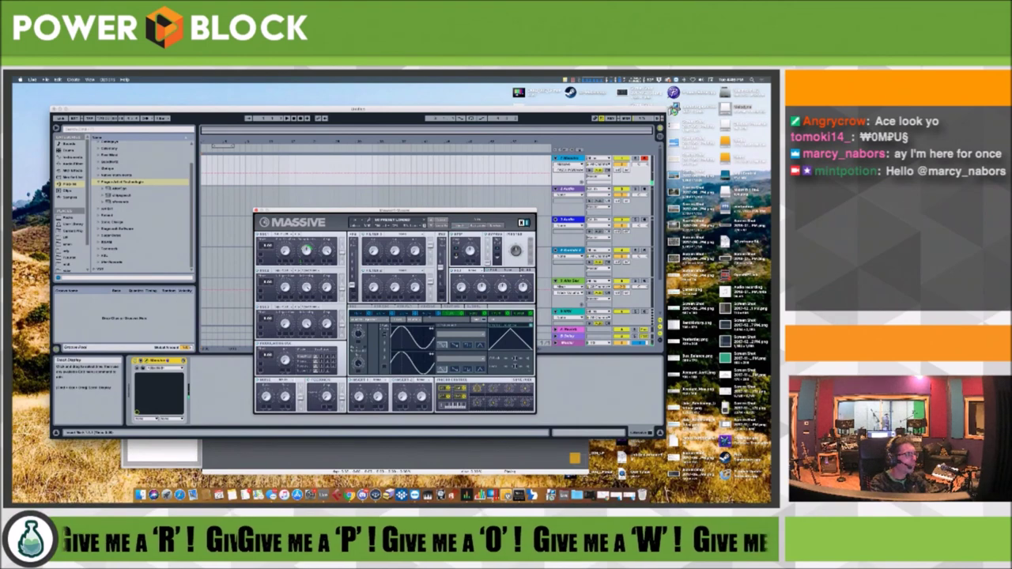
pyautogui.click(426, 312)
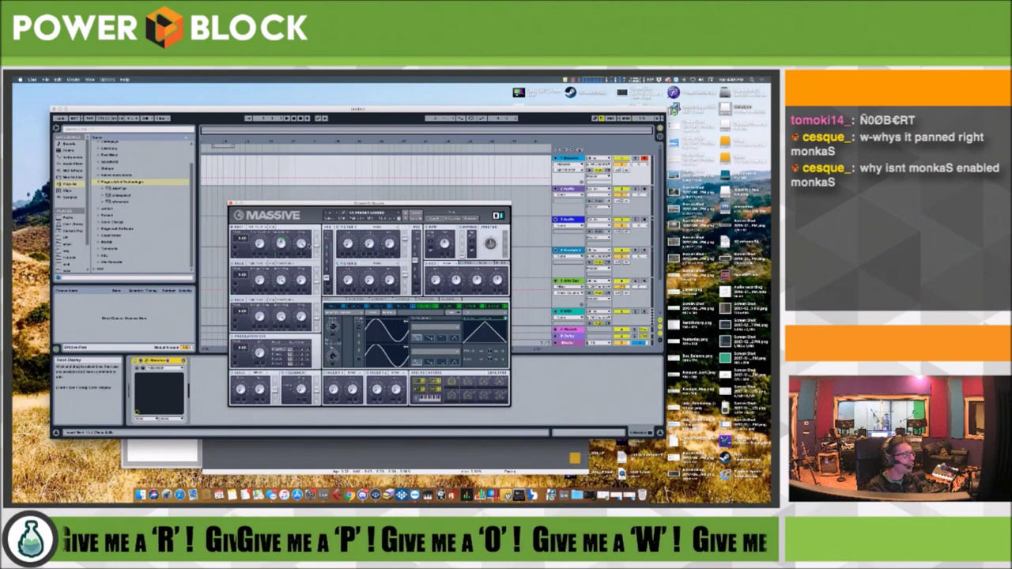
# Adjust the modulation on oscillator 1's Amp knob, clear it, and set a new modulation range.
pyautogui.moveTo(308, 245); pyautogui.dragTo(308, 257)
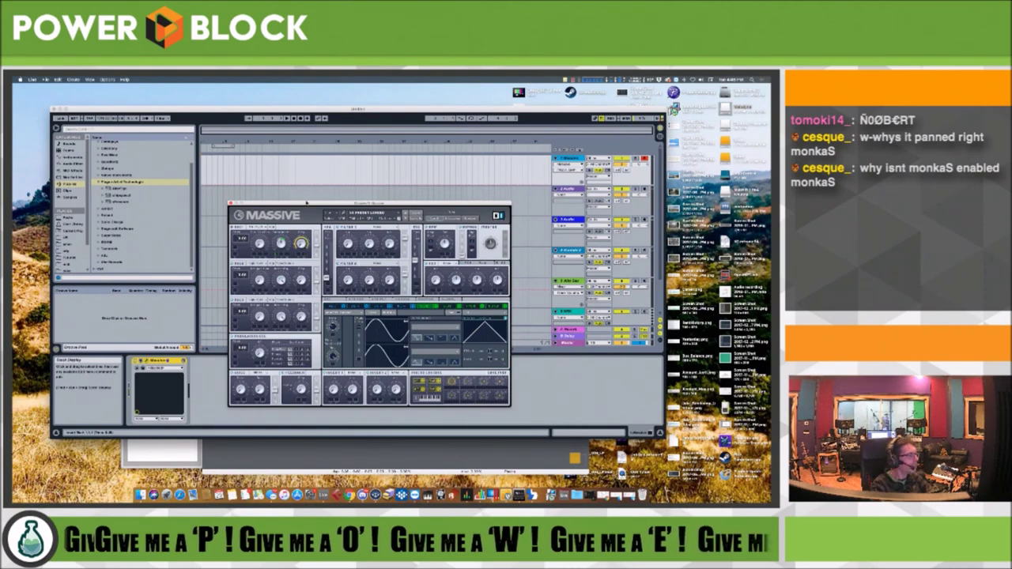
pyautogui.rightClick(305, 255)
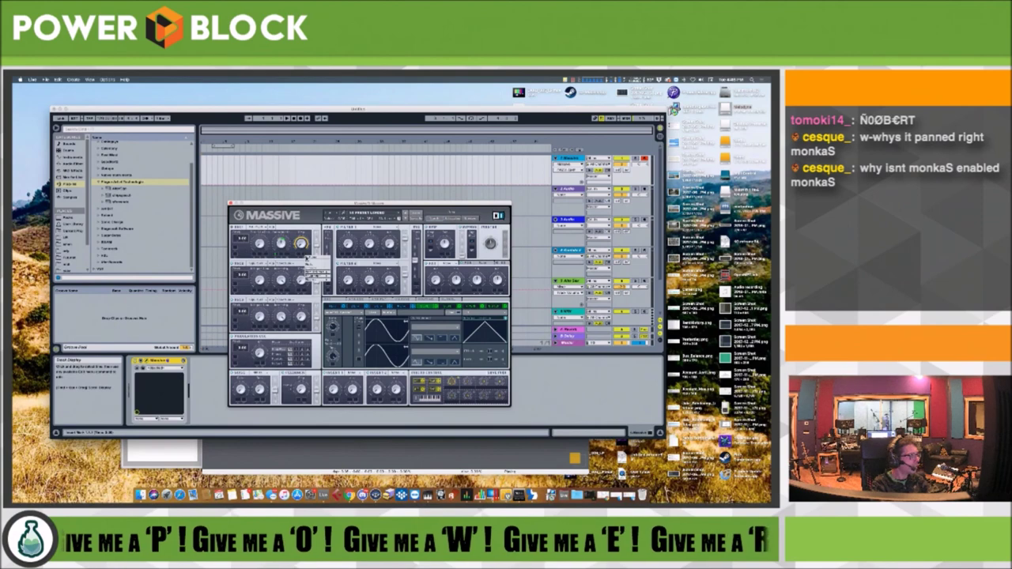
pyautogui.click(316, 272)
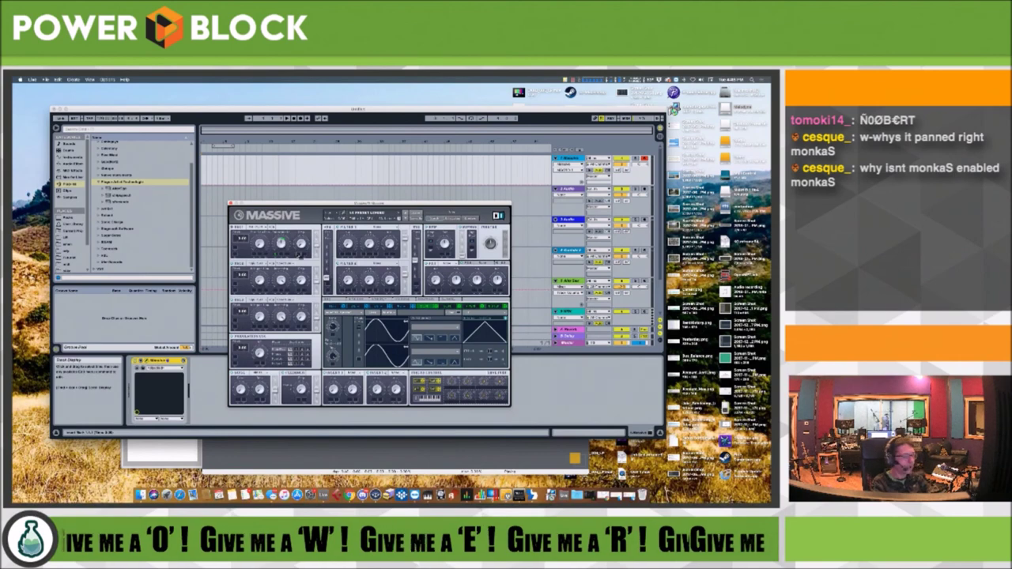
pyautogui.moveTo(302, 253); pyautogui.dragTo(306, 195)
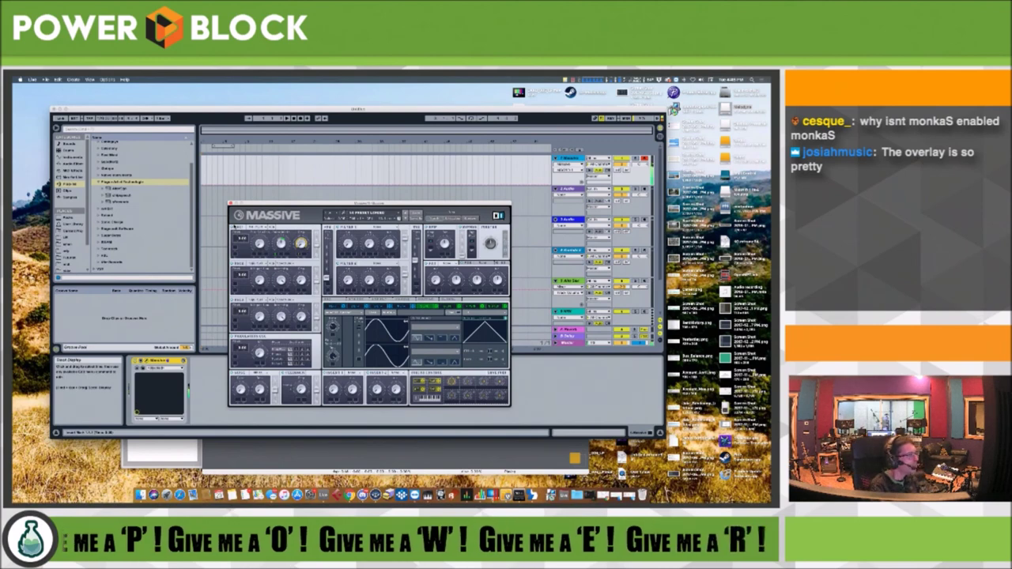
# Move the Massive window up, show its Osc page and an envelope, and choose a wavetable for oscillator 2.
pyautogui.moveTo(363, 204); pyautogui.dragTo(390, 180)
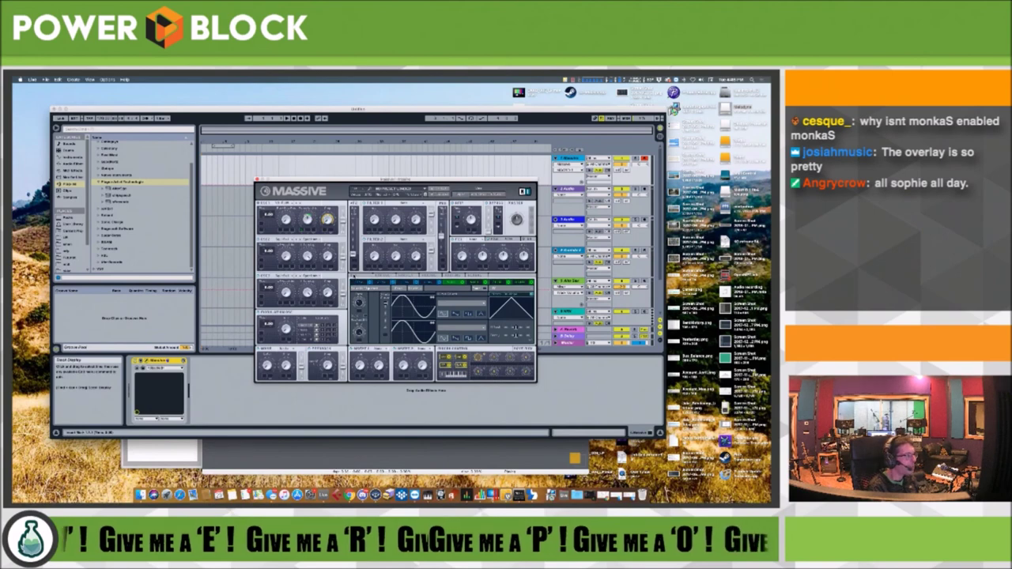
pyautogui.click(353, 278)
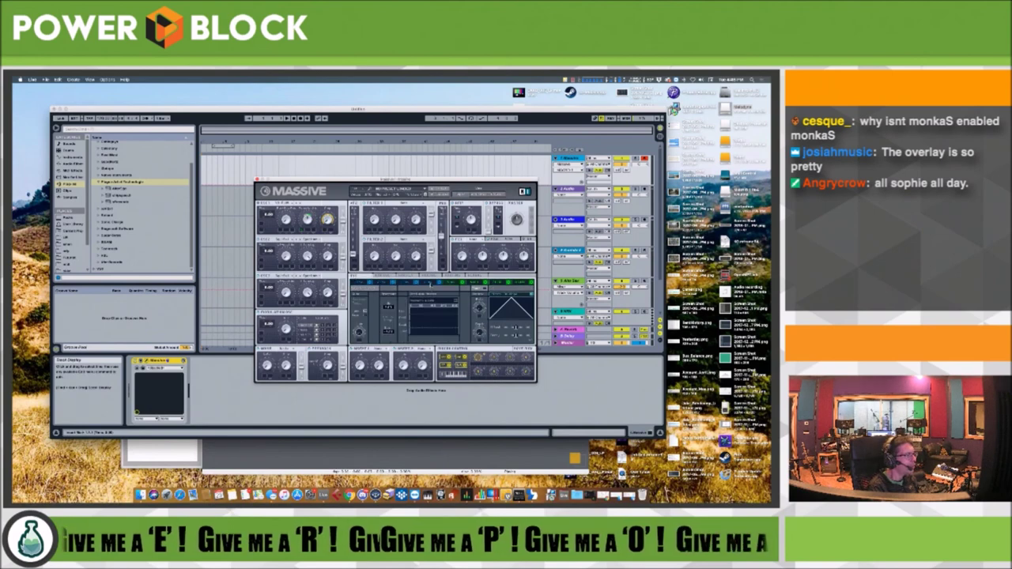
pyautogui.click(410, 283)
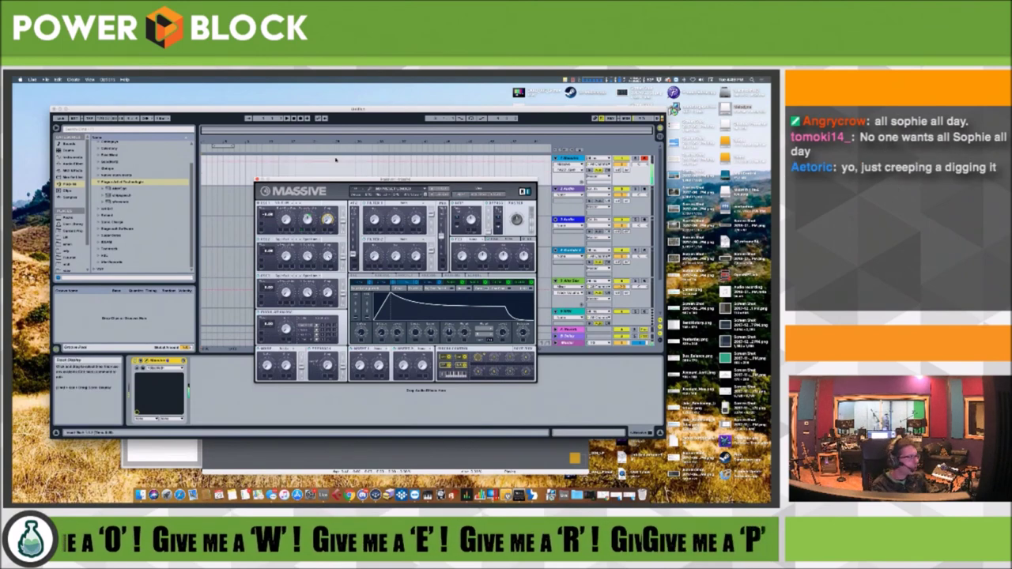
pyautogui.click(289, 239)
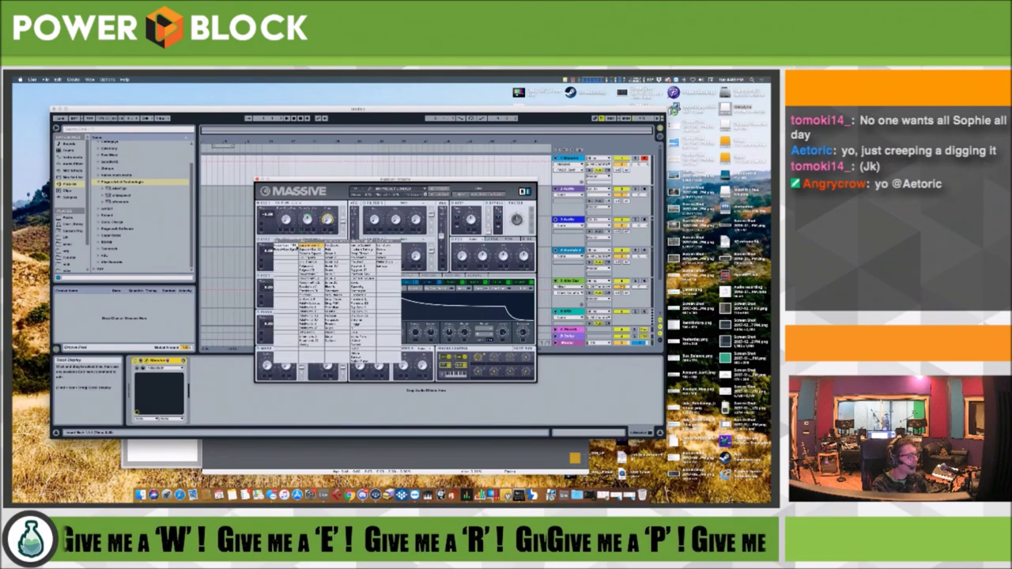
pyautogui.click(290, 245)
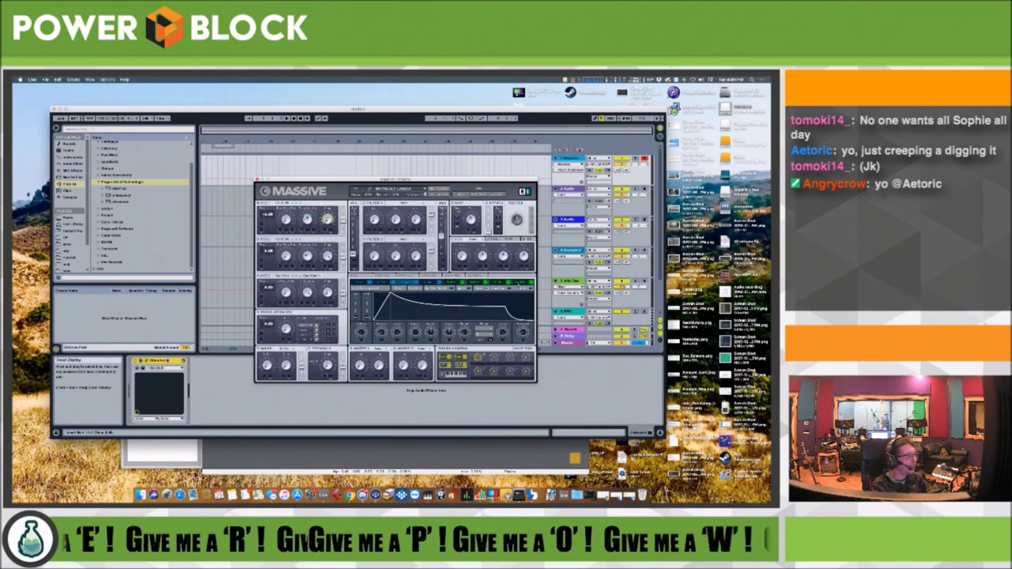
# Show the step-based modulator, return to Massive's envelope, and lower the envelope's level knob.
pyautogui.click(518, 282)
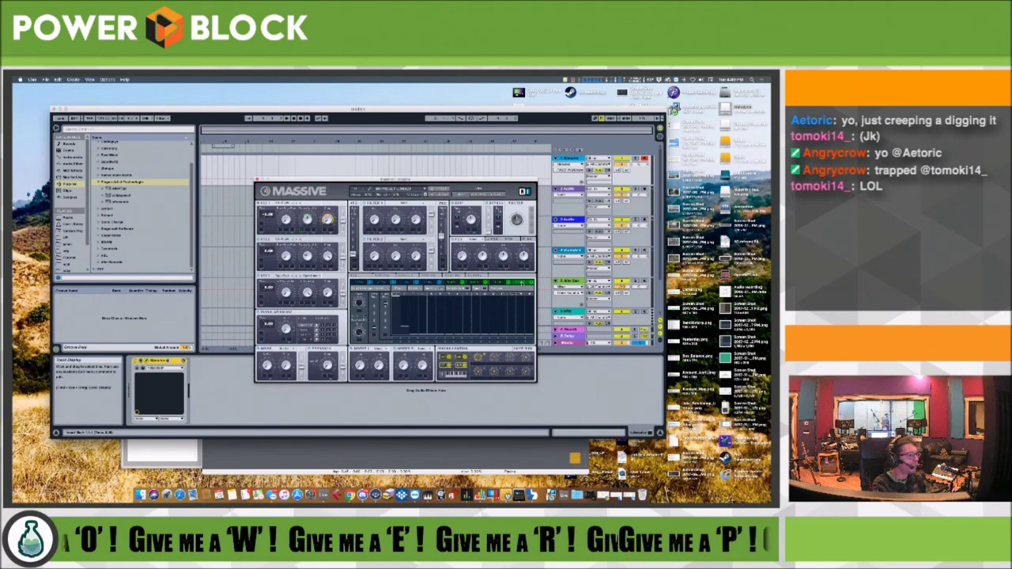
pyautogui.click(360, 283)
pyautogui.moveTo(362, 333); pyautogui.dragTo(385, 345)
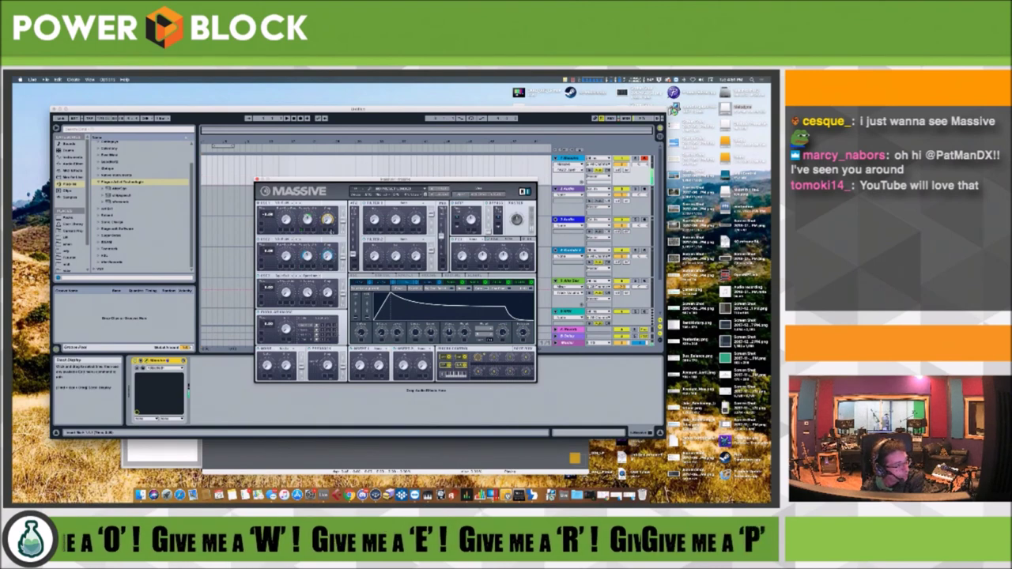
pyautogui.moveTo(448, 333); pyautogui.dragTo(442, 354)
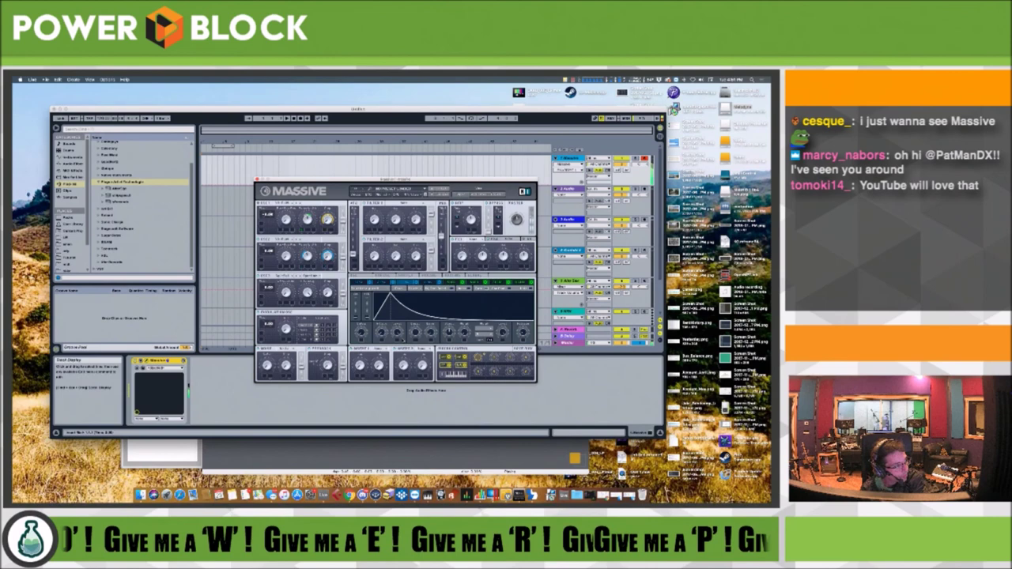
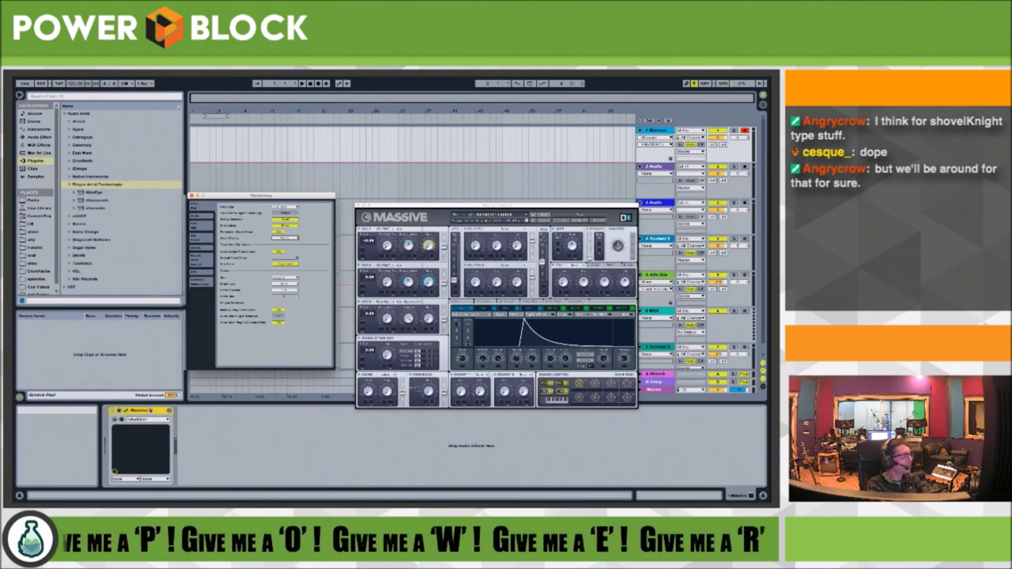
# Enlarge Ableton Live's interface with the display zoom preference and close the Preferences window.
pyautogui.moveTo(286, 238); pyautogui.dragTo(285, 244)
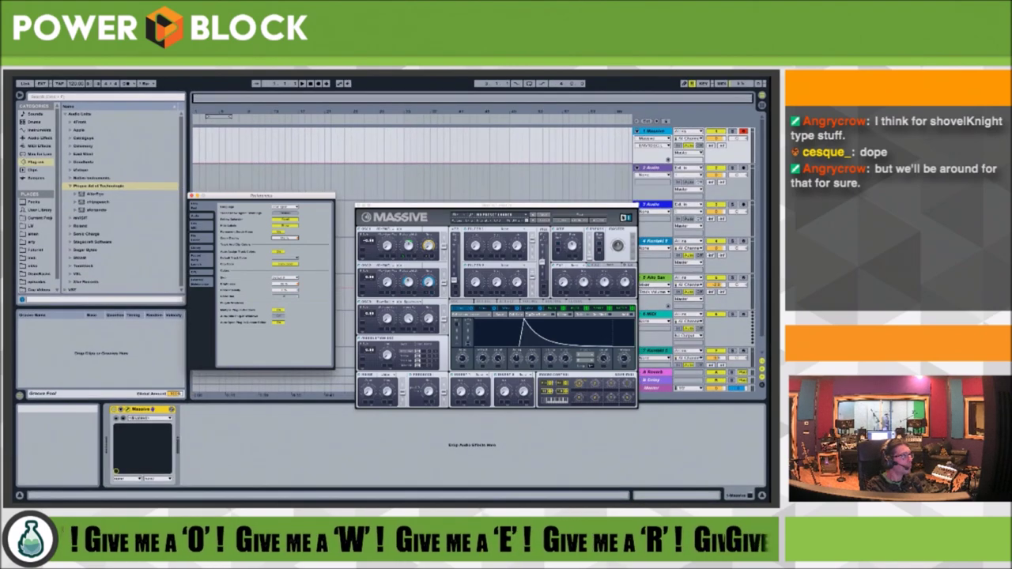
pyautogui.moveTo(286, 238); pyautogui.dragTo(306, 241)
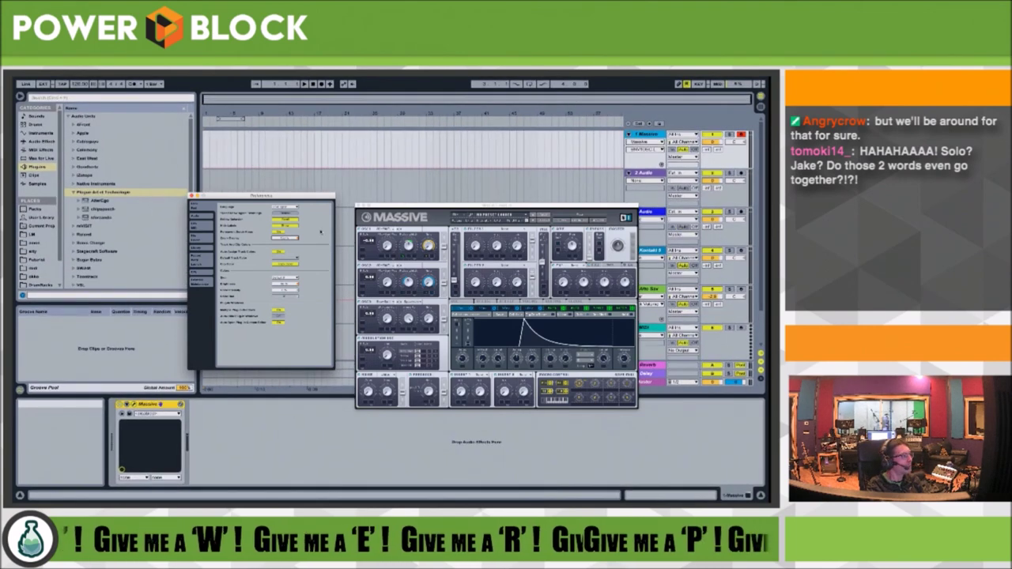
pyautogui.press('super+w')
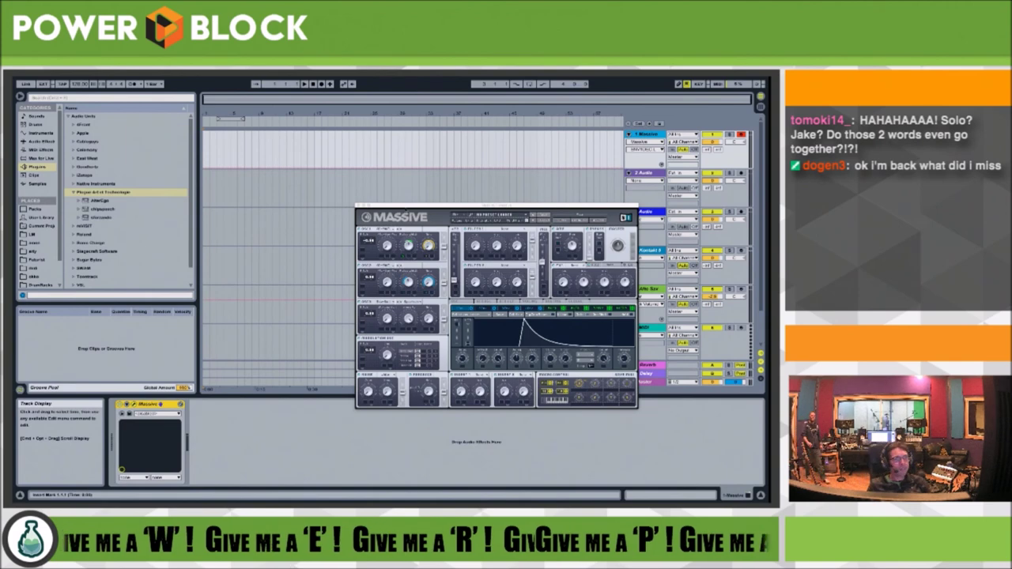
# Move the Massive window clear of the track controls and toggle the plug-in window hidden and shown again.
pyautogui.moveTo(404, 206); pyautogui.dragTo(327, 185)
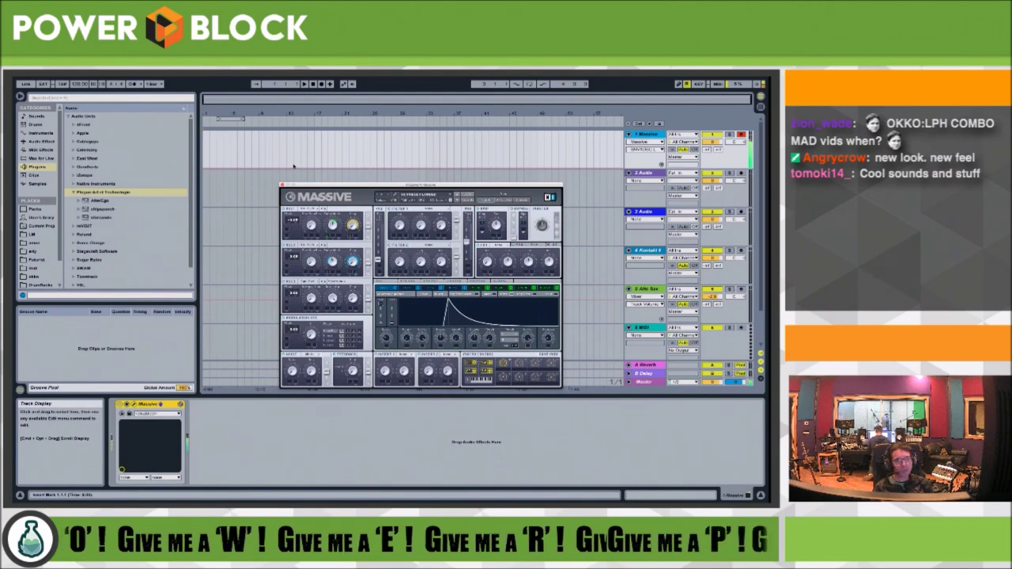
pyautogui.moveTo(449, 185); pyautogui.dragTo(481, 157)
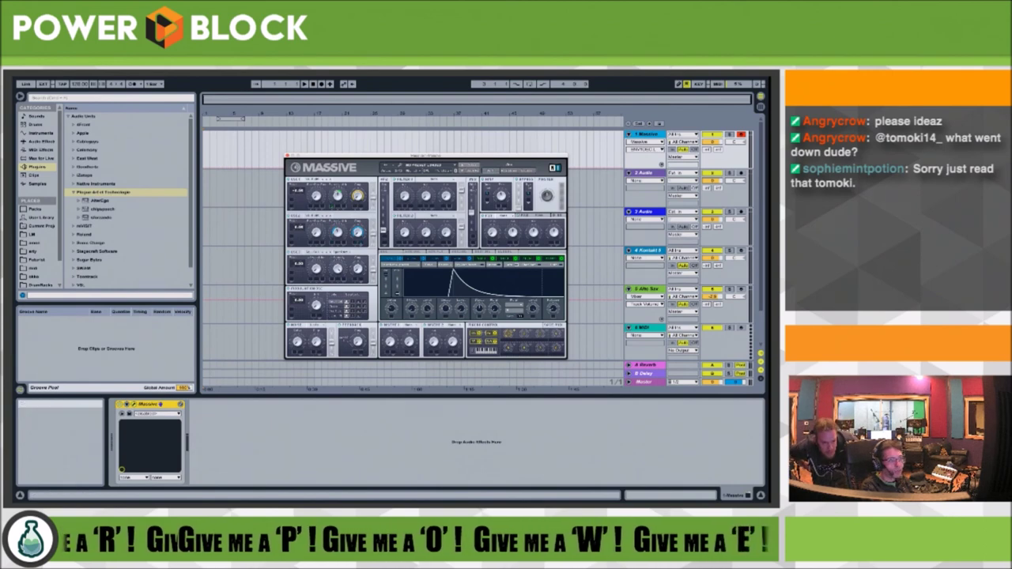
pyautogui.press('alt+super+p')
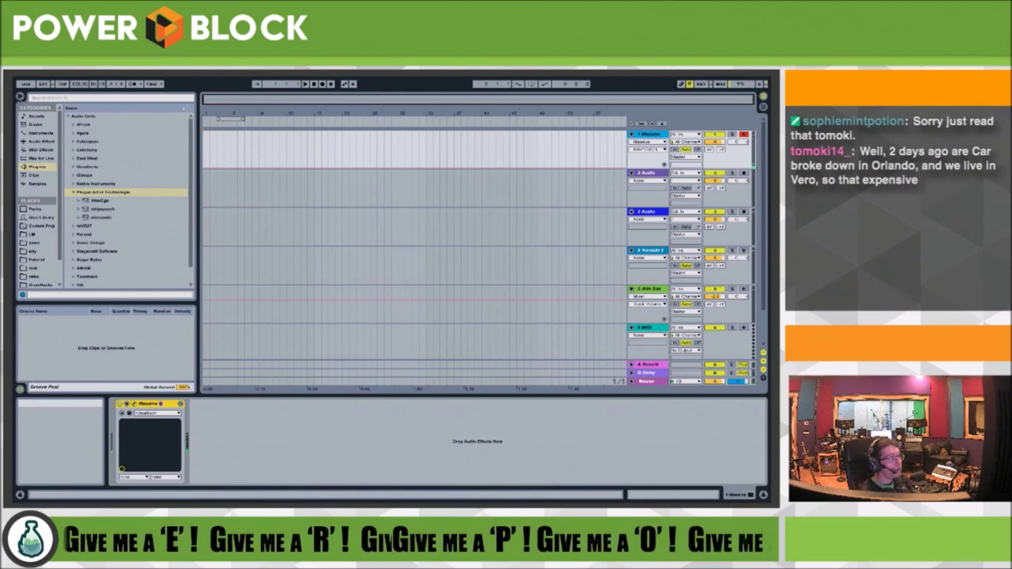
pyautogui.click(168, 318)
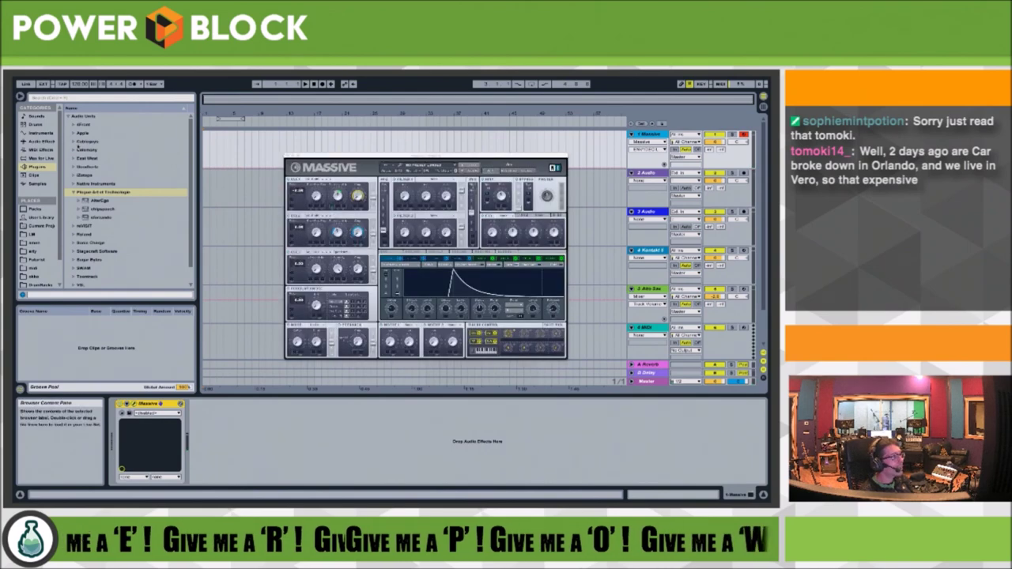
# Load an effect into Massive's effect slot, view the Voicing page, and return to the Osc page.
pyautogui.click(510, 215)
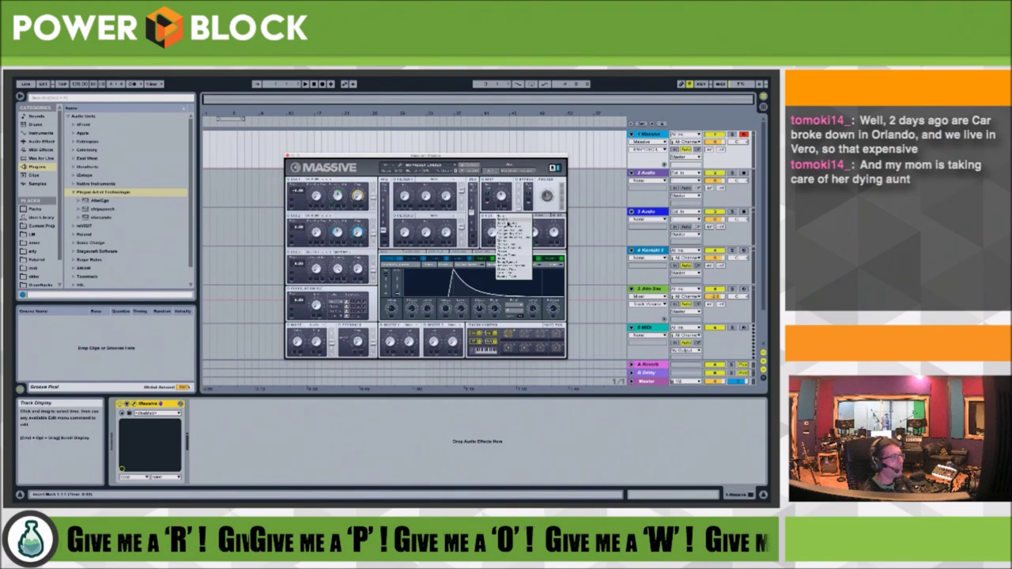
pyautogui.click(508, 262)
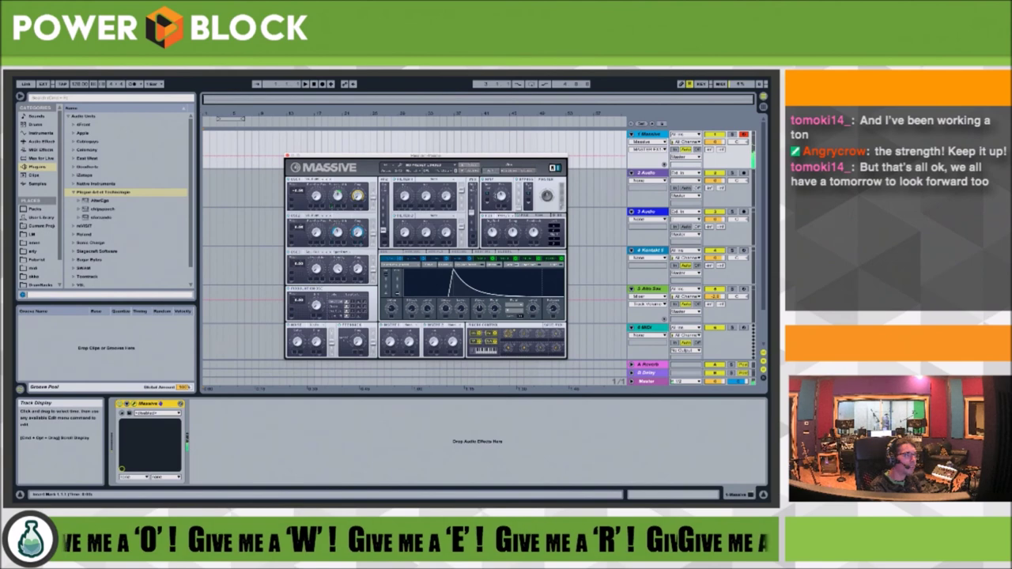
pyautogui.click(458, 252)
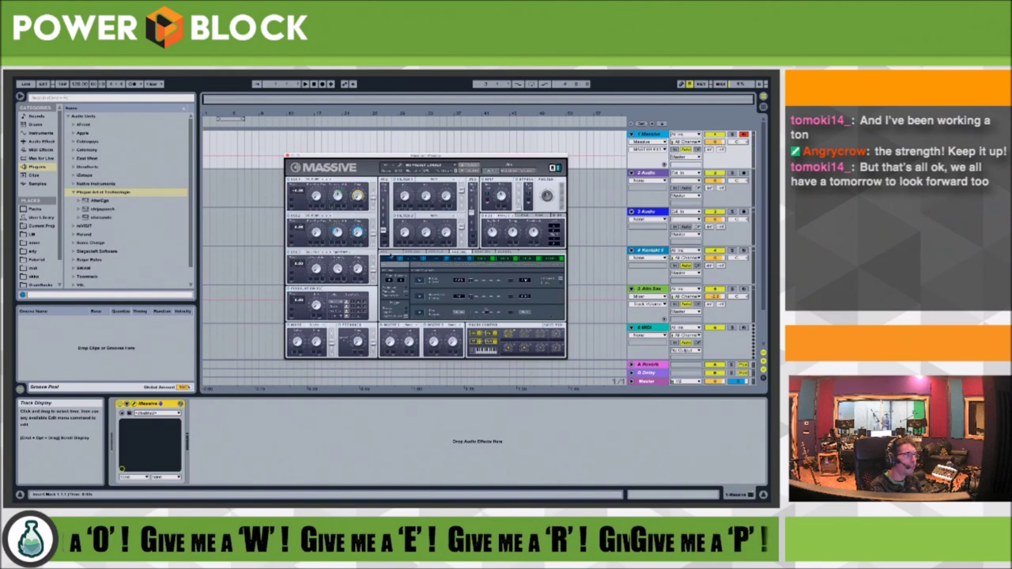
pyautogui.click(391, 255)
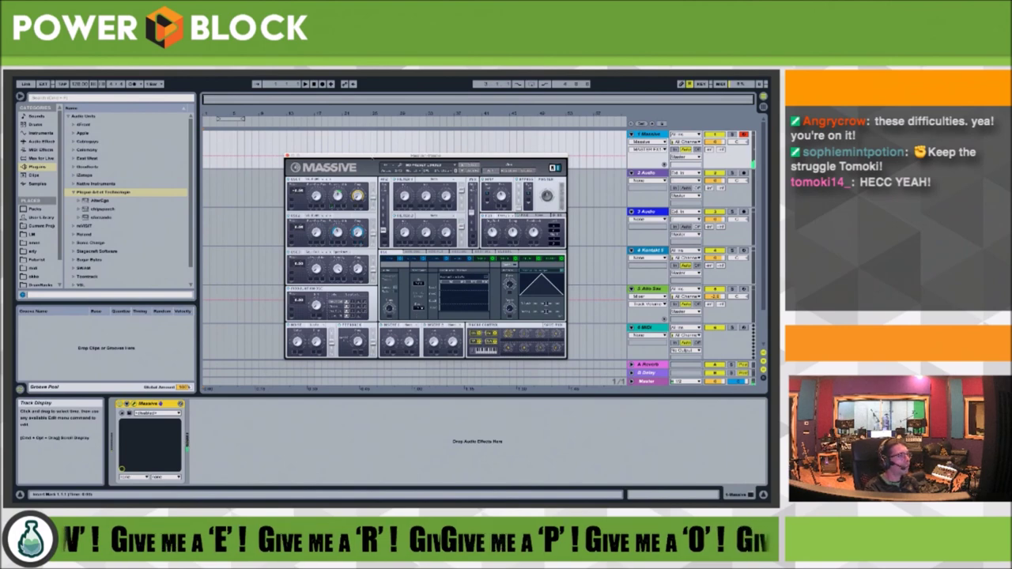
# Start saving the Live Set and browse the Home folder for a save location.
pyautogui.moveTo(372, 157); pyautogui.dragTo(371, 185)
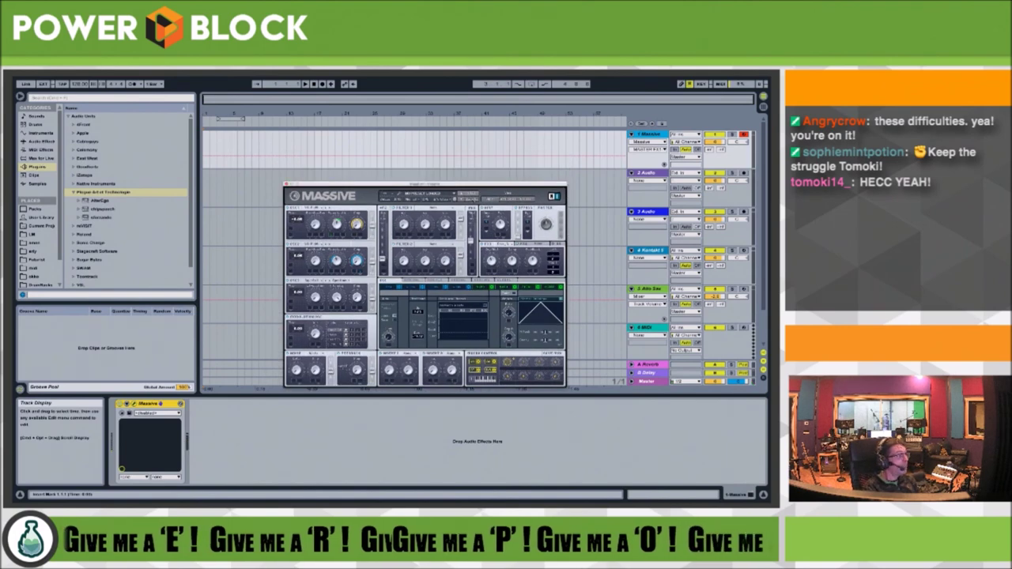
pyautogui.press('super+s')
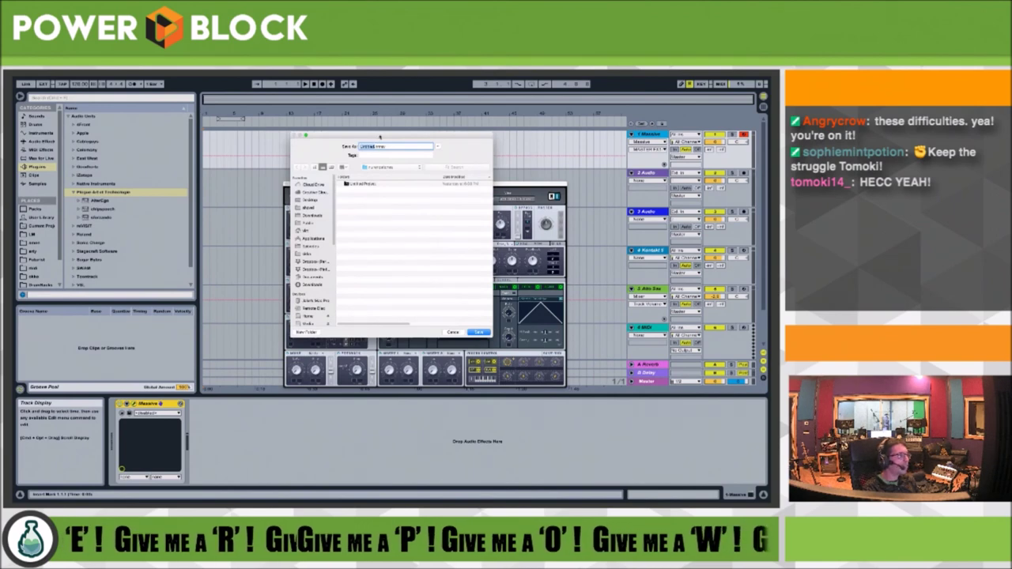
pyautogui.moveTo(379, 136); pyautogui.dragTo(411, 251)
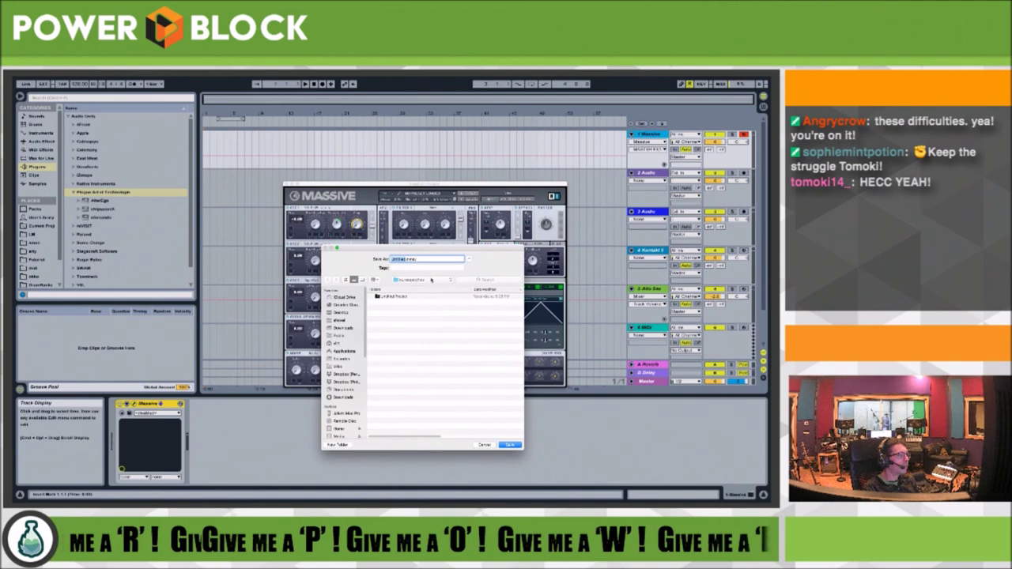
pyautogui.click(431, 280)
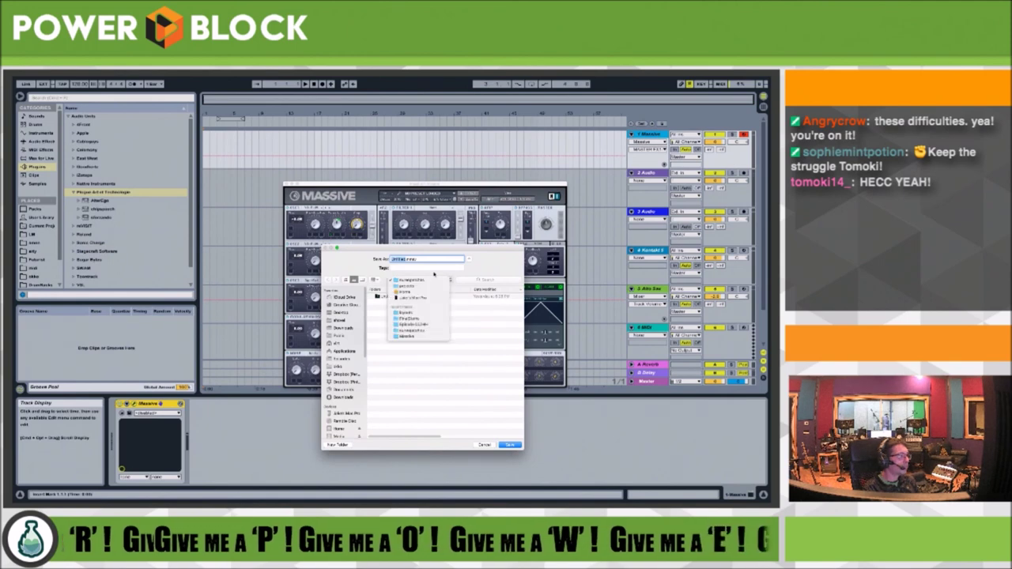
pyautogui.click(413, 280)
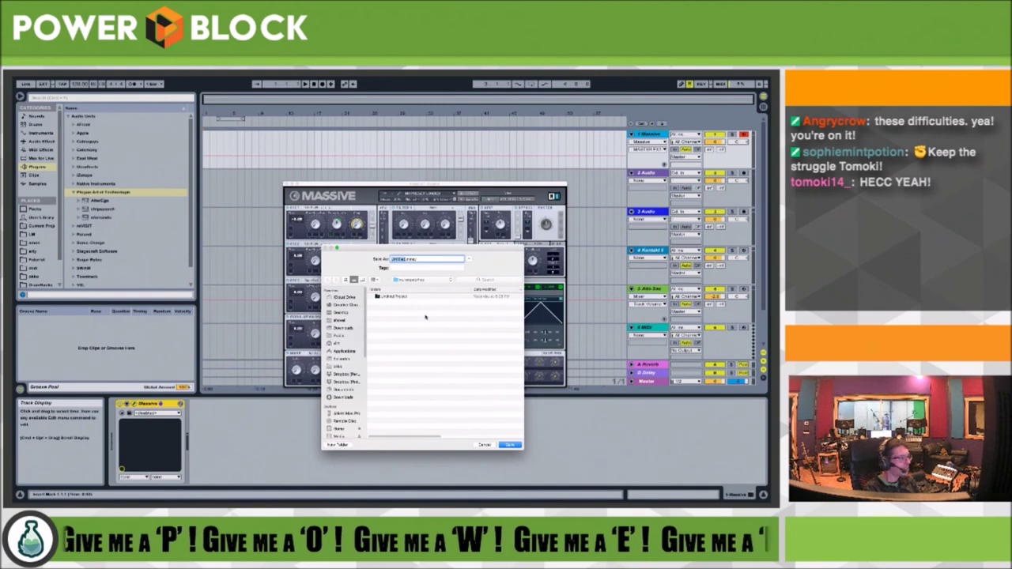
pyautogui.scroll(-5, 342, 363)
pyautogui.click(339, 340)
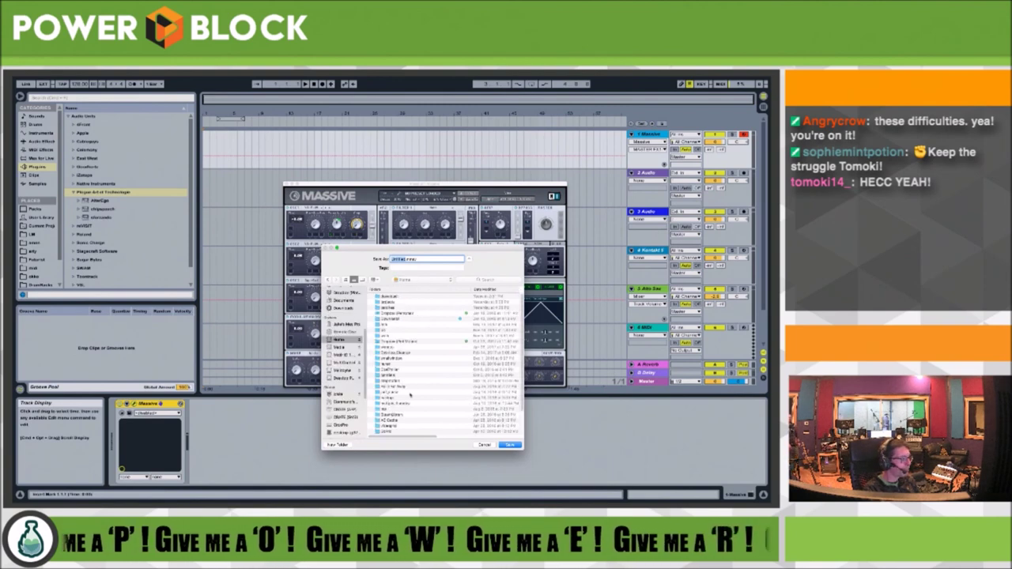
pyautogui.scroll(-3, 408, 397)
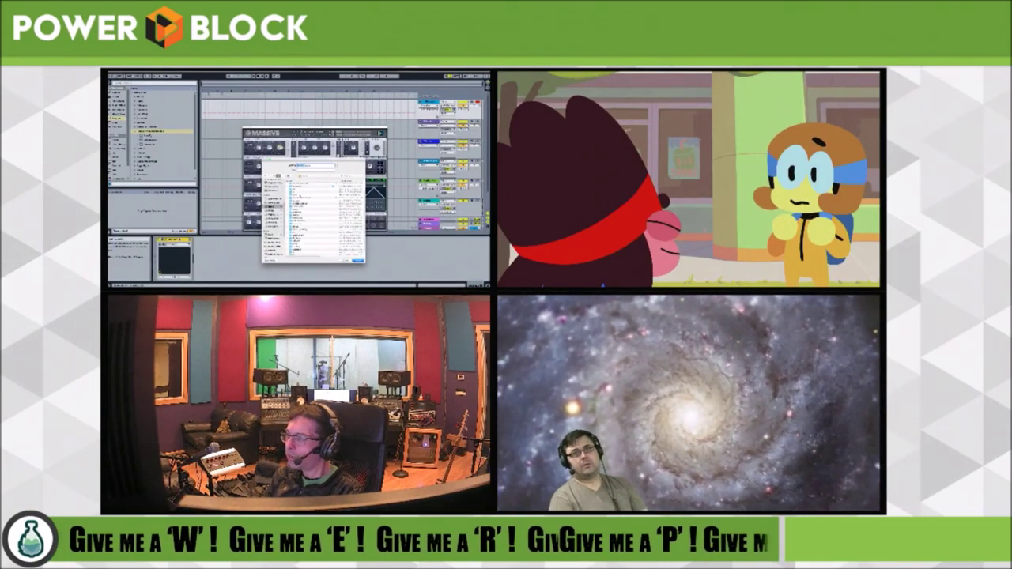
pyautogui.click(301, 204)
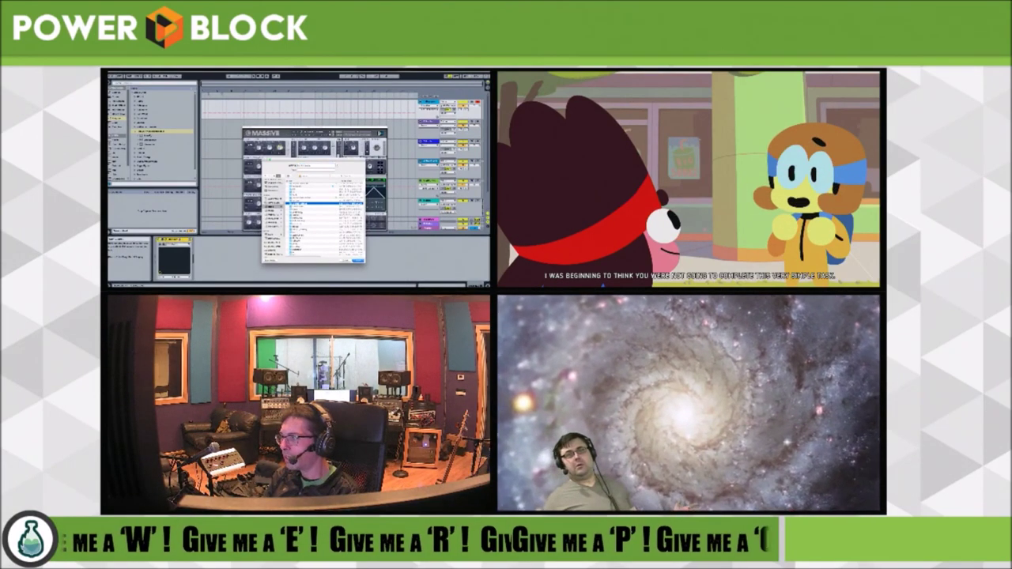